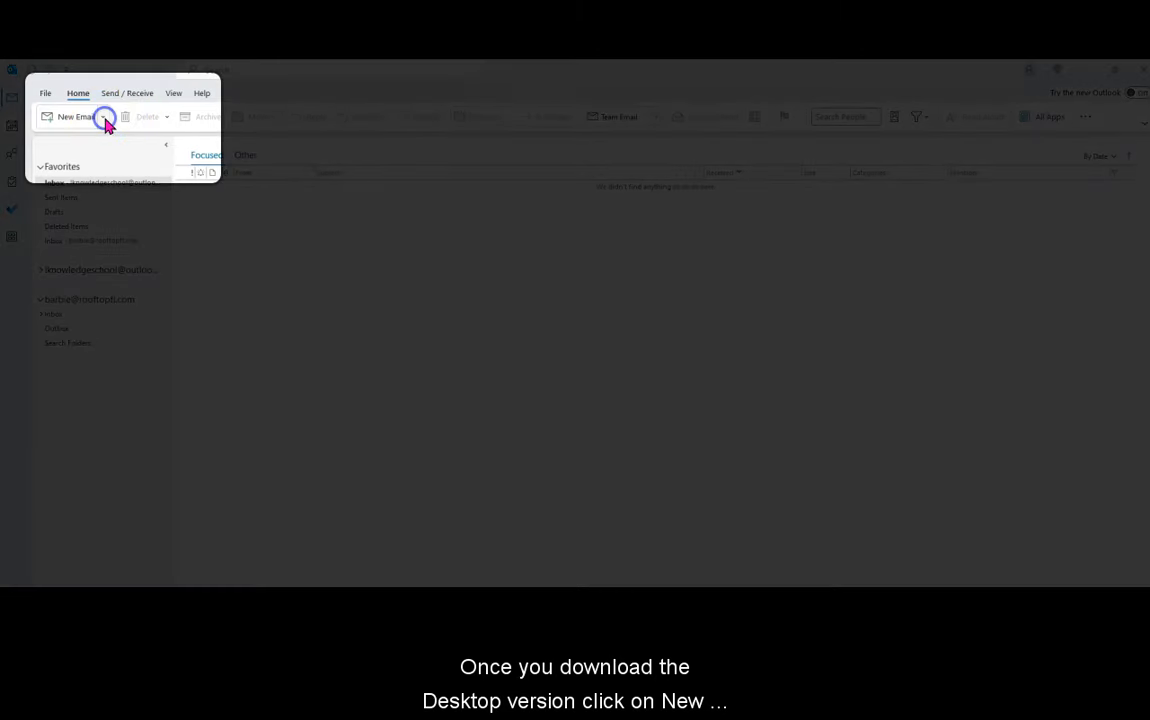
Create a new e-mail message and set its sender to the rooftopfl.com account
{"action": "left_click", "coordinate": [104, 117]}
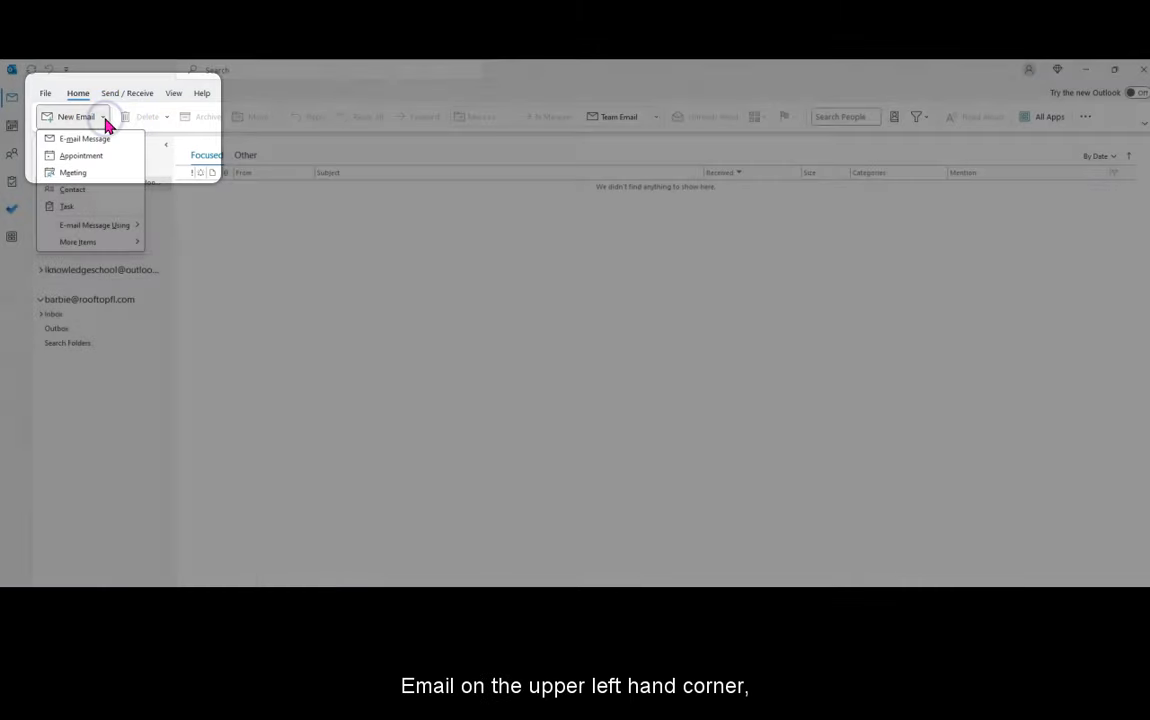
{"action": "left_click", "coordinate": [78, 117]}
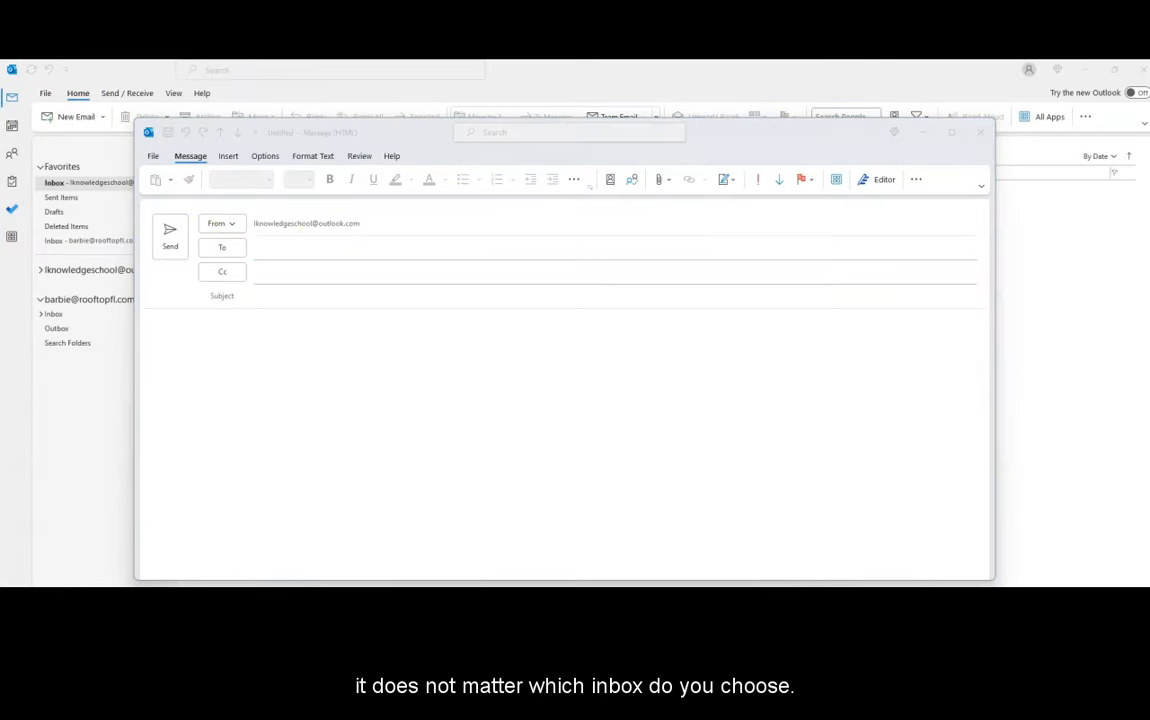
{"action": "left_click", "coordinate": [233, 225]}
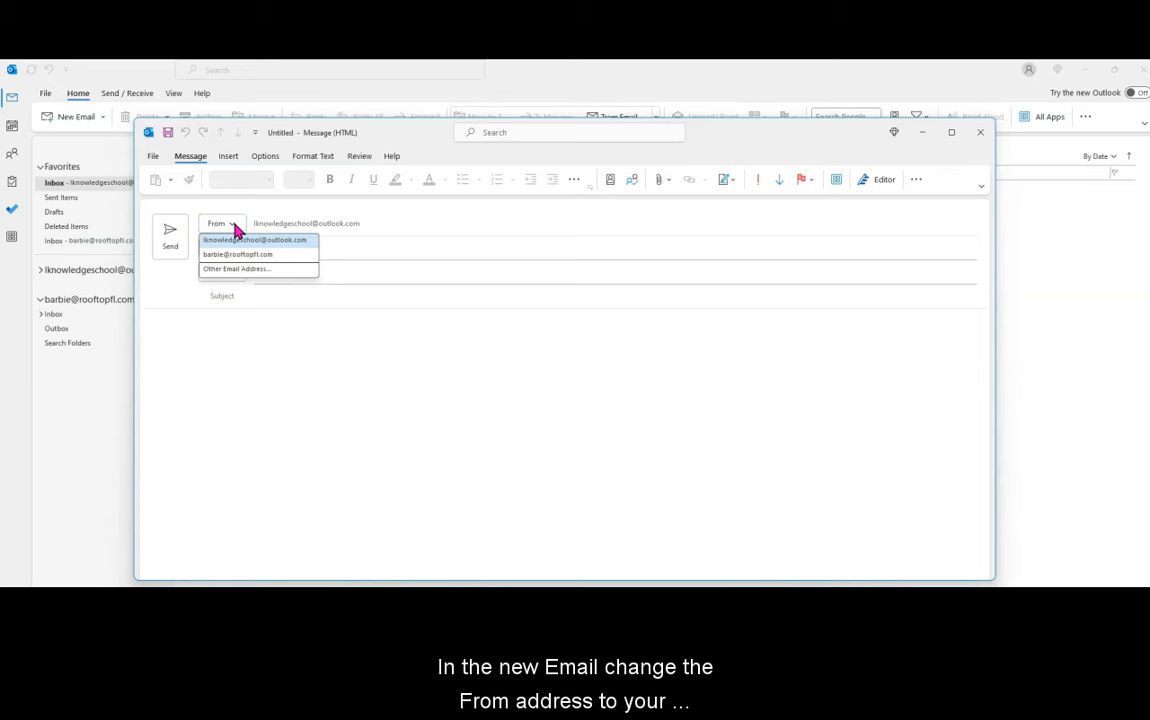
{"action": "left_click", "coordinate": [236, 256]}
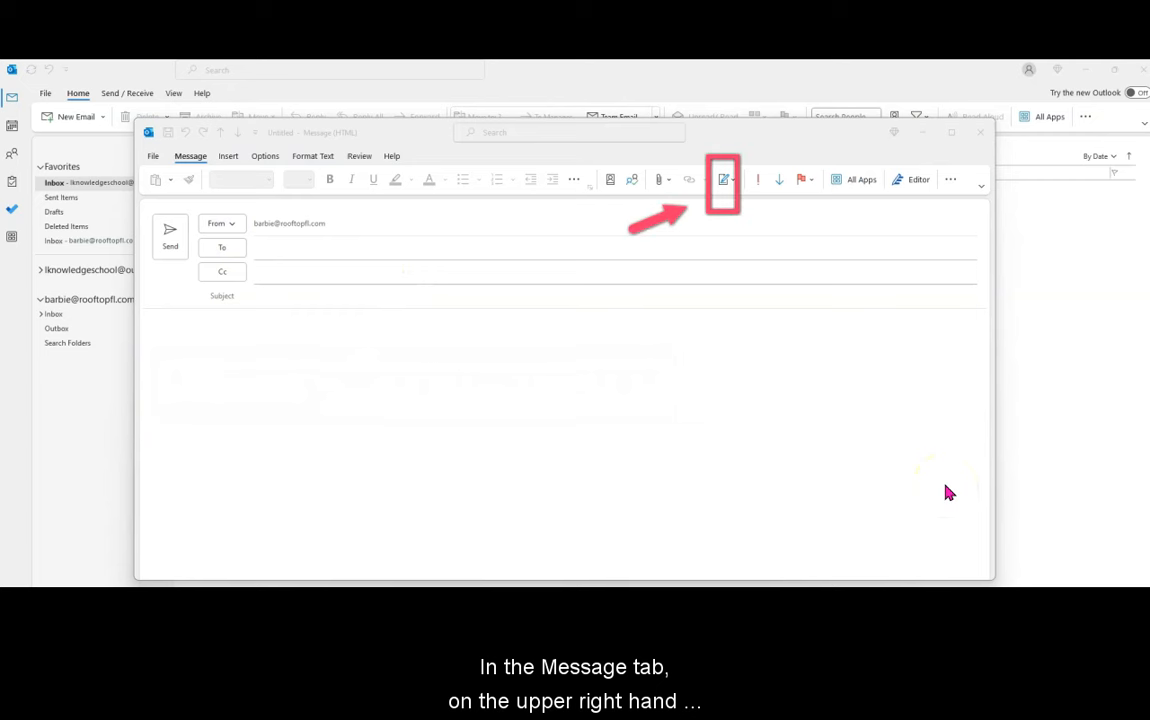
Open the signature settings and create a new signature named Hostinger for the rooftopfl.com account
{"action": "left_click", "coordinate": [729, 181]}
{"action": "left_click", "coordinate": [739, 218]}
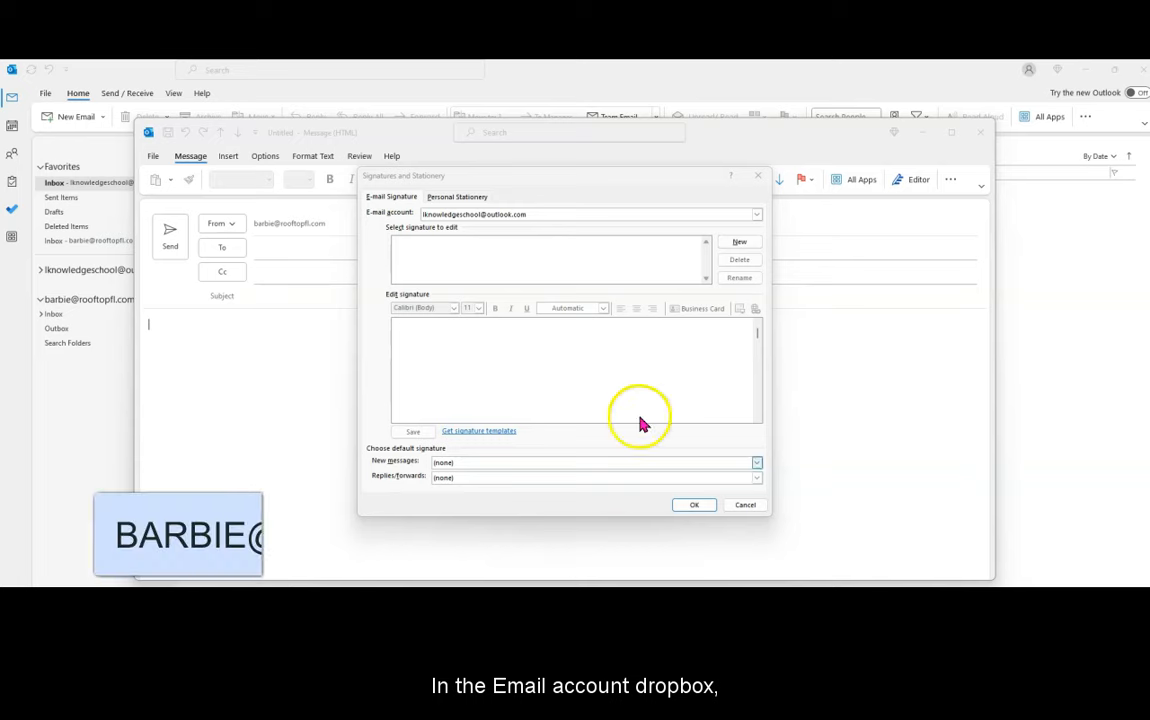
{"action": "left_click", "coordinate": [757, 214]}
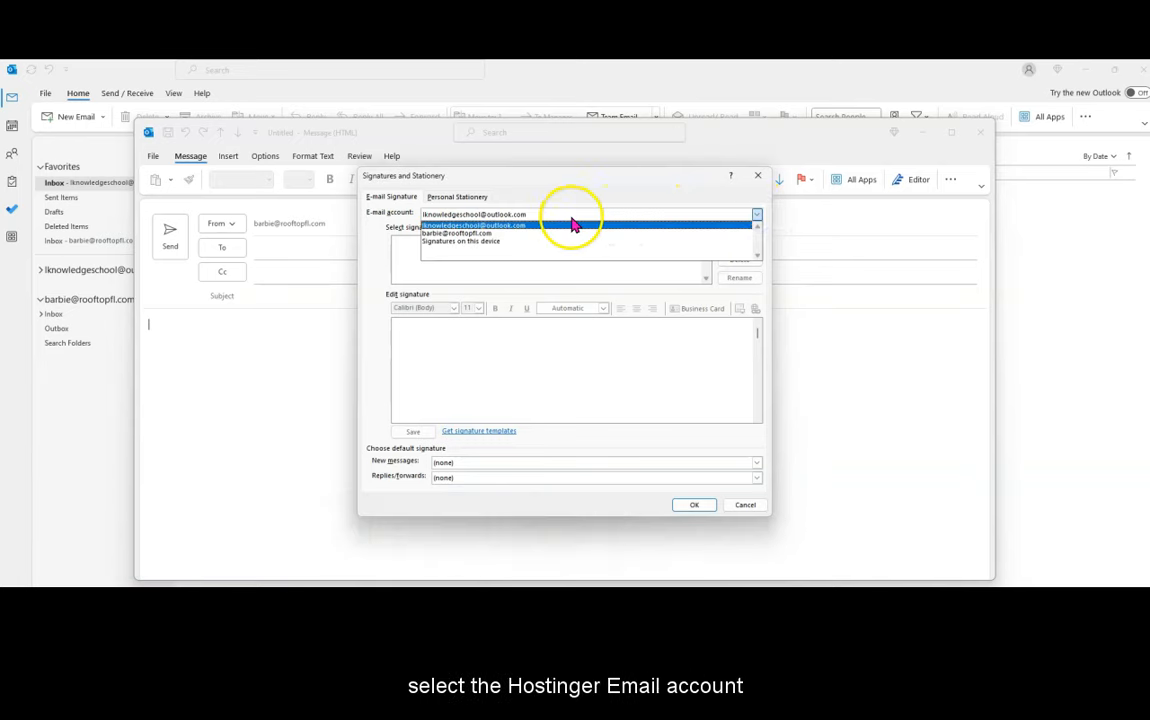
{"action": "left_click", "coordinate": [500, 233]}
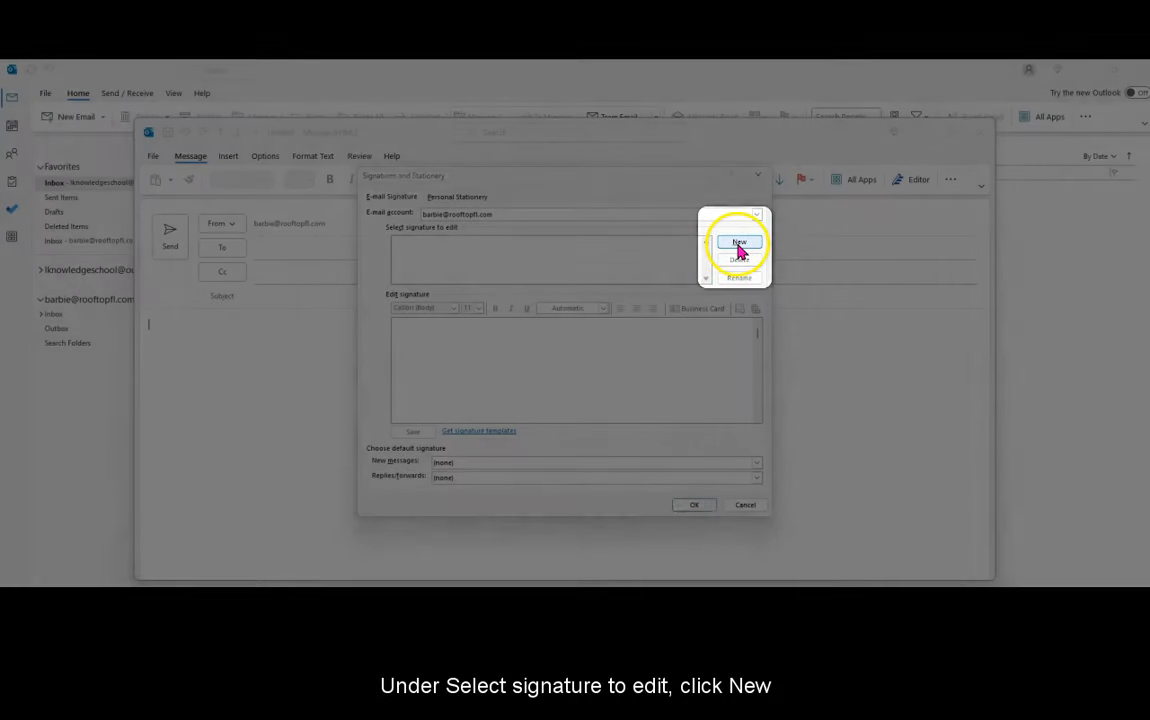
{"action": "left_click", "coordinate": [738, 247]}
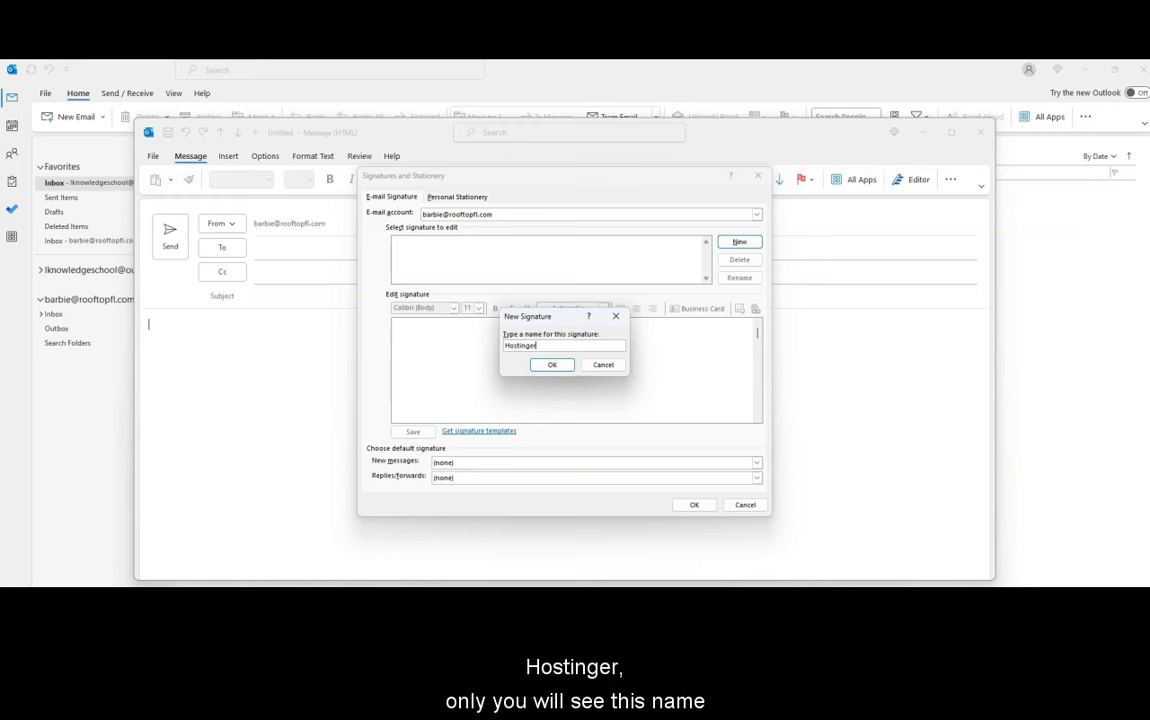
{"action": "left_click", "coordinate": [548, 368]}
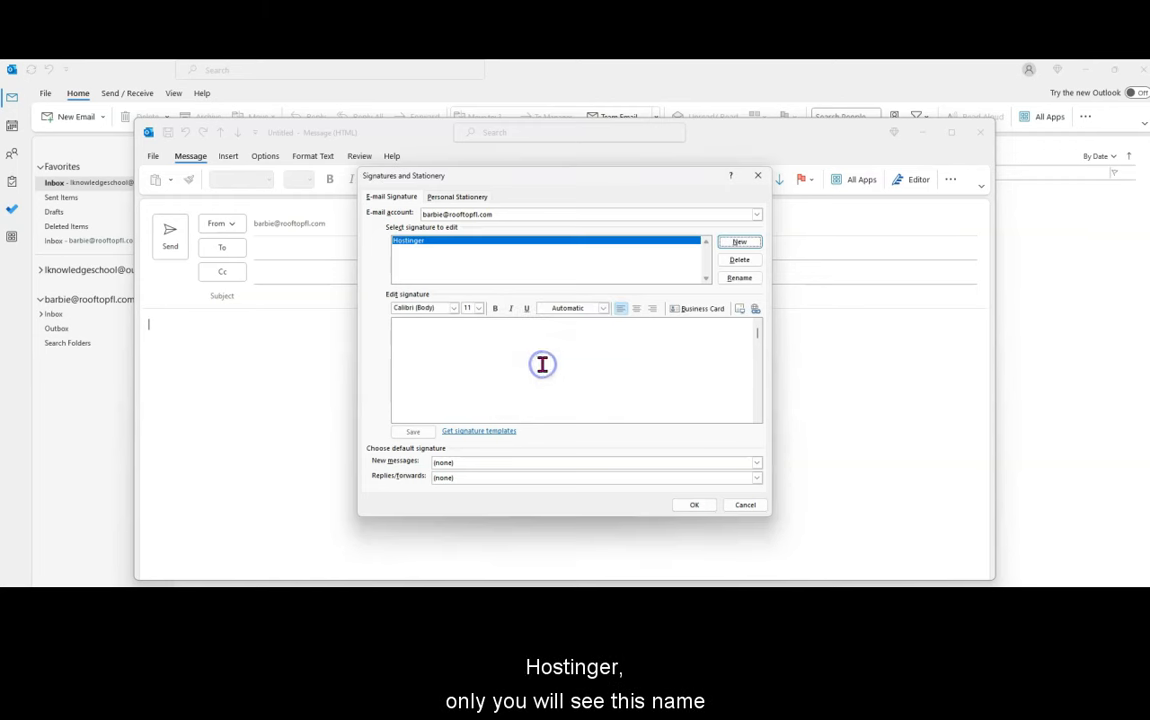
Paste the copied contact details into the Hostinger signature: full name, job title, website, postal address and phone numbers
{"action": "left_click", "coordinate": [440, 340]}
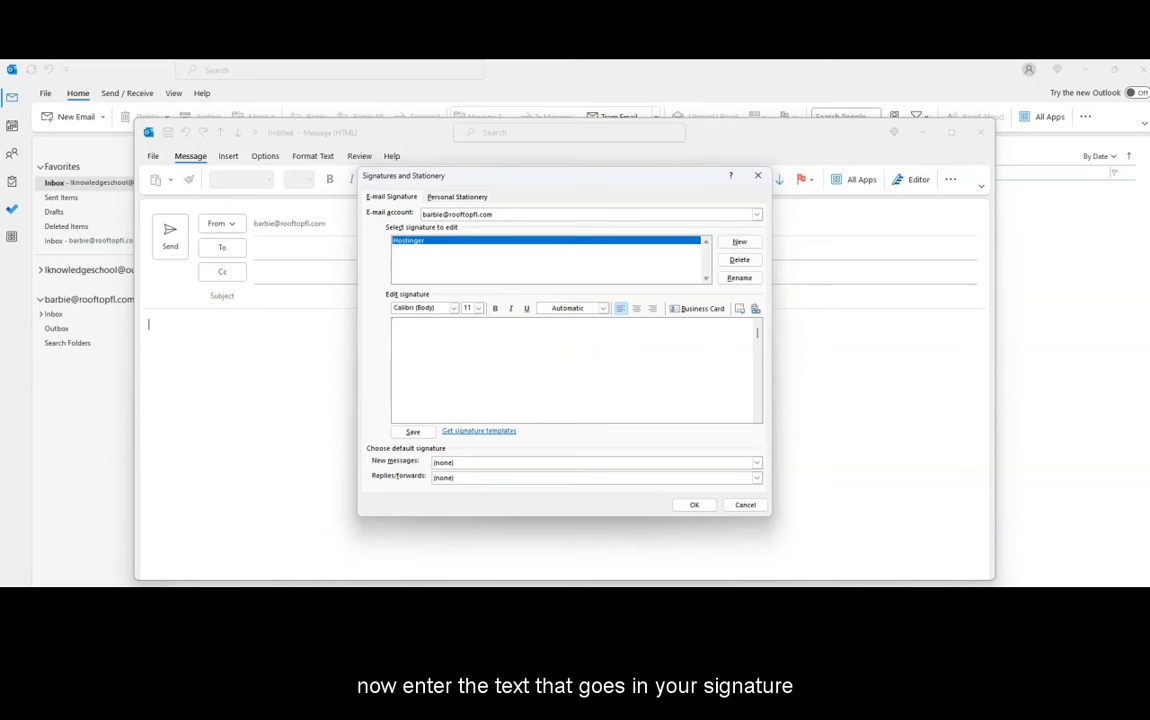
{"action": "right_click", "coordinate": [415, 330]}
{"action": "left_click", "coordinate": [439, 397]}
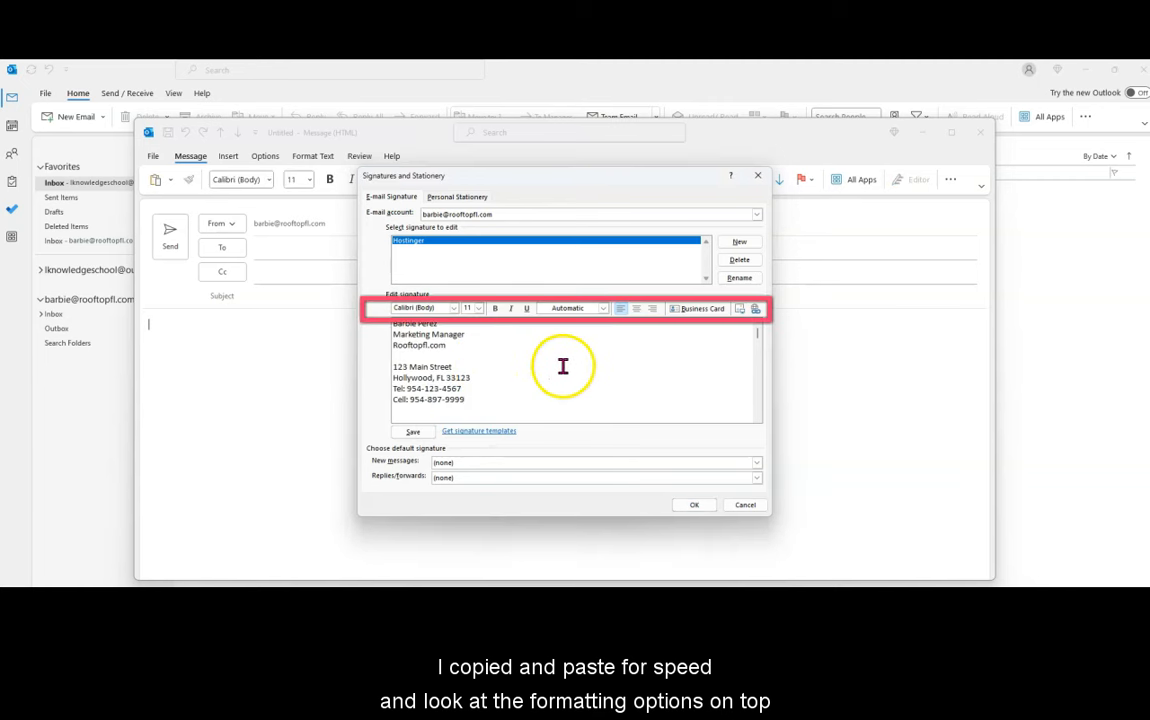
Set the font of the whole signature text to Montserrat
{"action": "left_click_drag", "start_coordinate": [394, 323], "coordinate": [518, 407]}
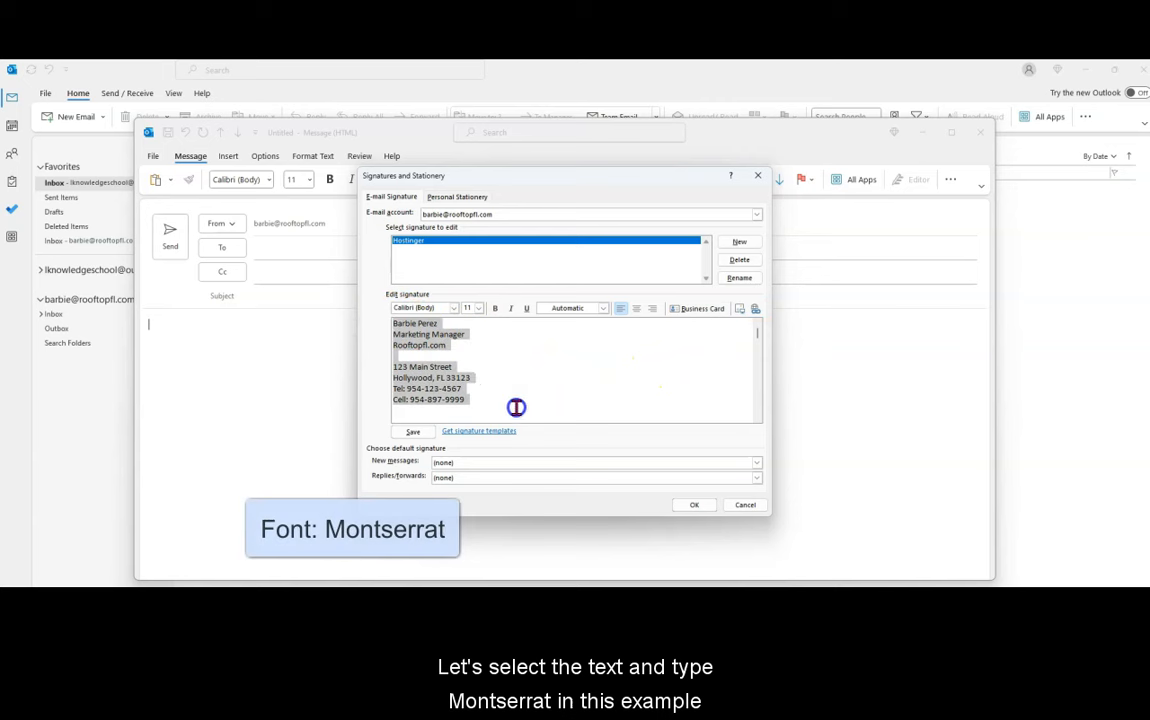
{"action": "left_click", "coordinate": [454, 309]}
{"action": "type", "text": "Montserrat"}
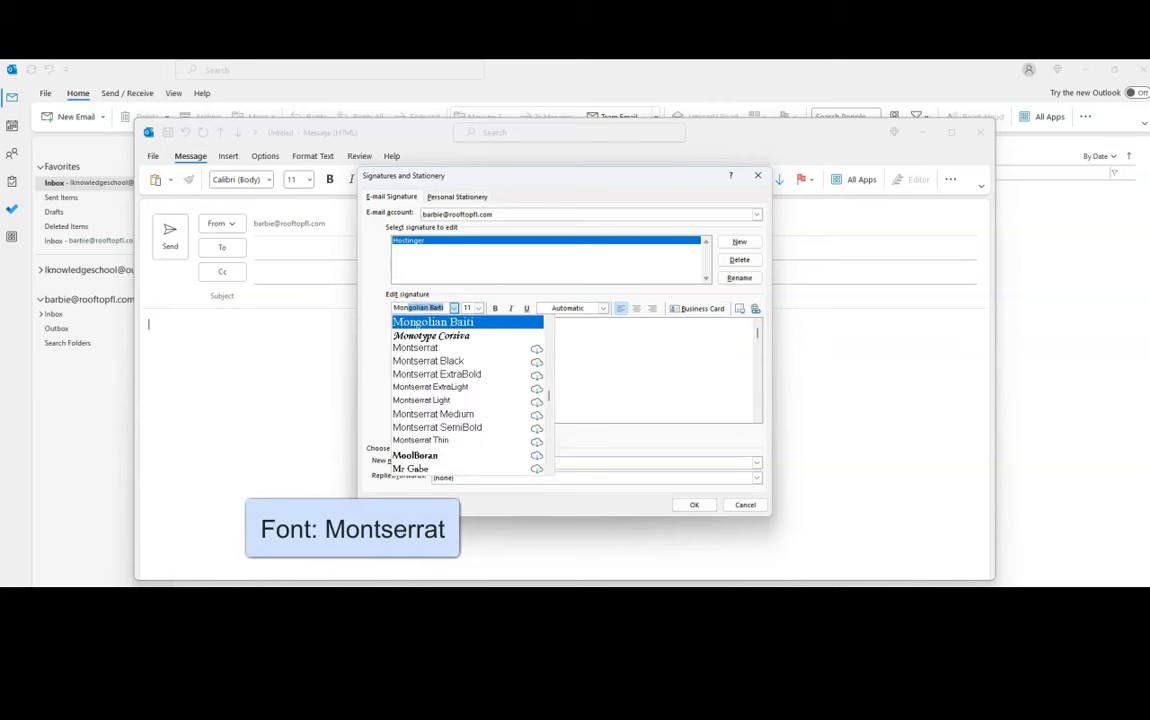
{"action": "key", "text": "Return"}
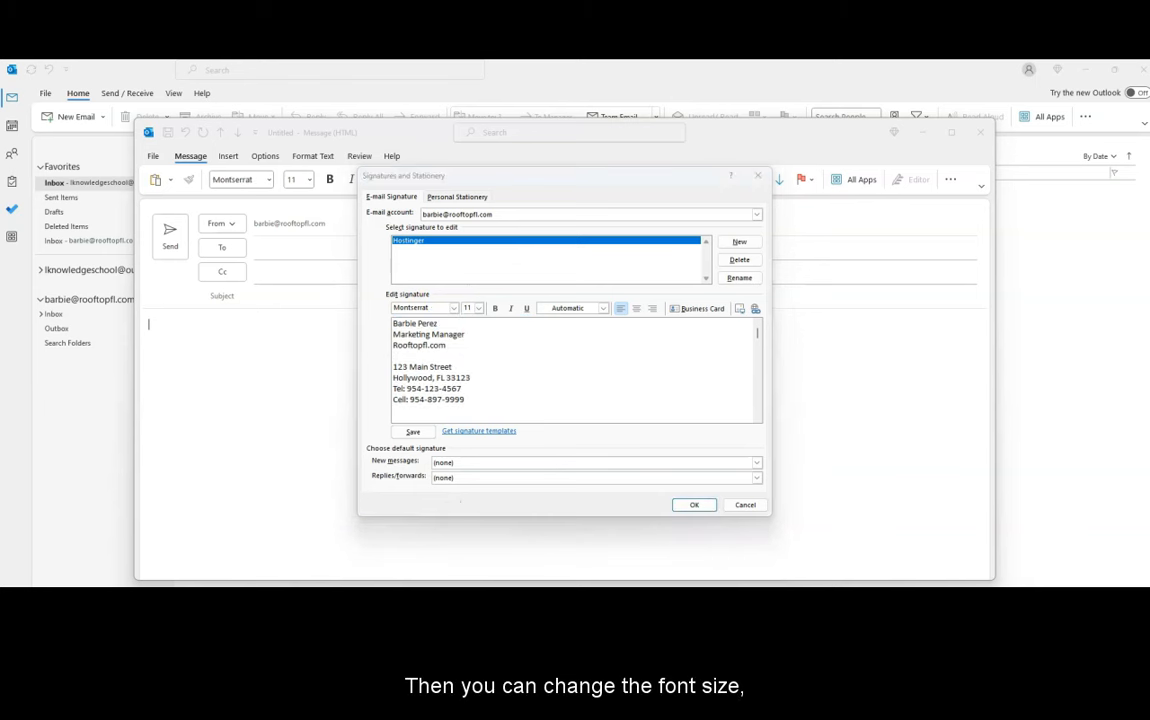
Examine the font size, font colour and business card options available for the signature, without applying any
{"action": "left_click", "coordinate": [480, 309]}
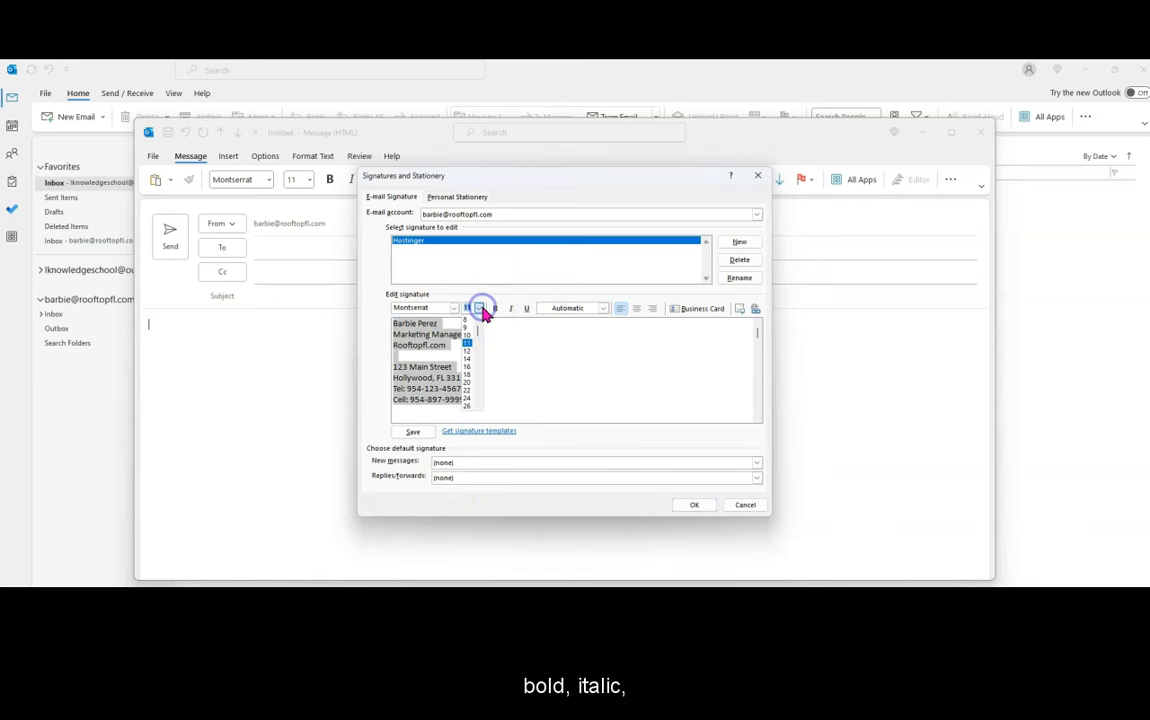
{"action": "left_click", "coordinate": [606, 309]}
{"action": "left_click", "coordinate": [607, 311]}
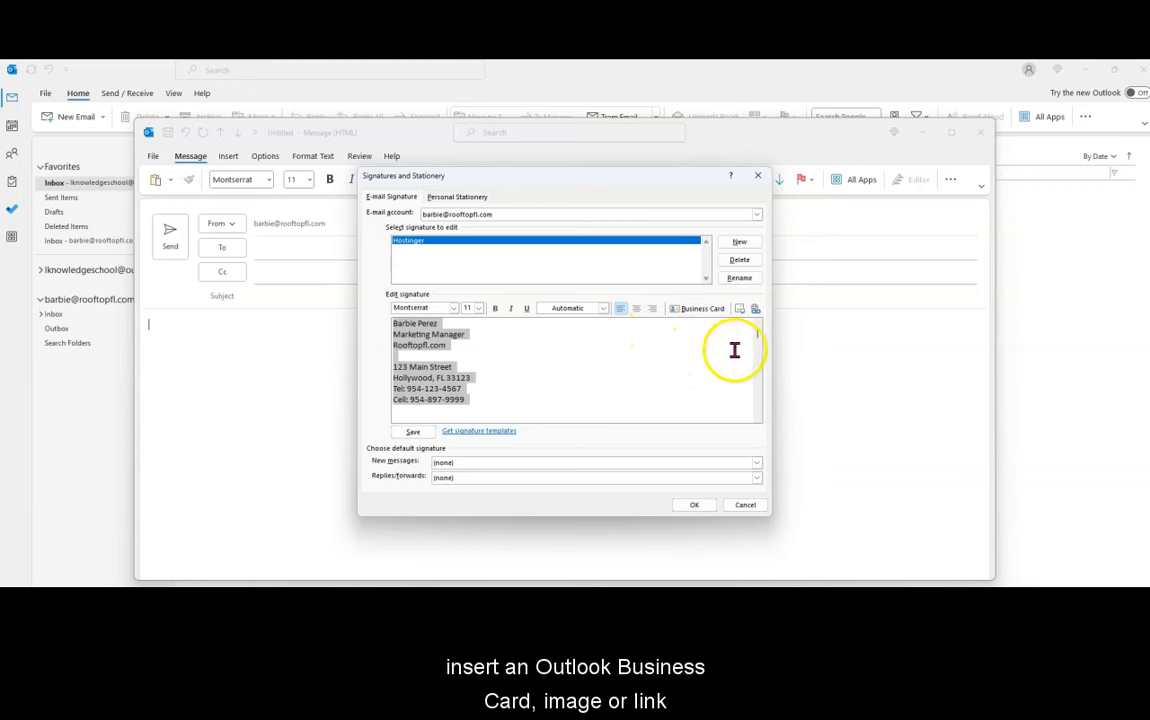
{"action": "left_click", "coordinate": [706, 309]}
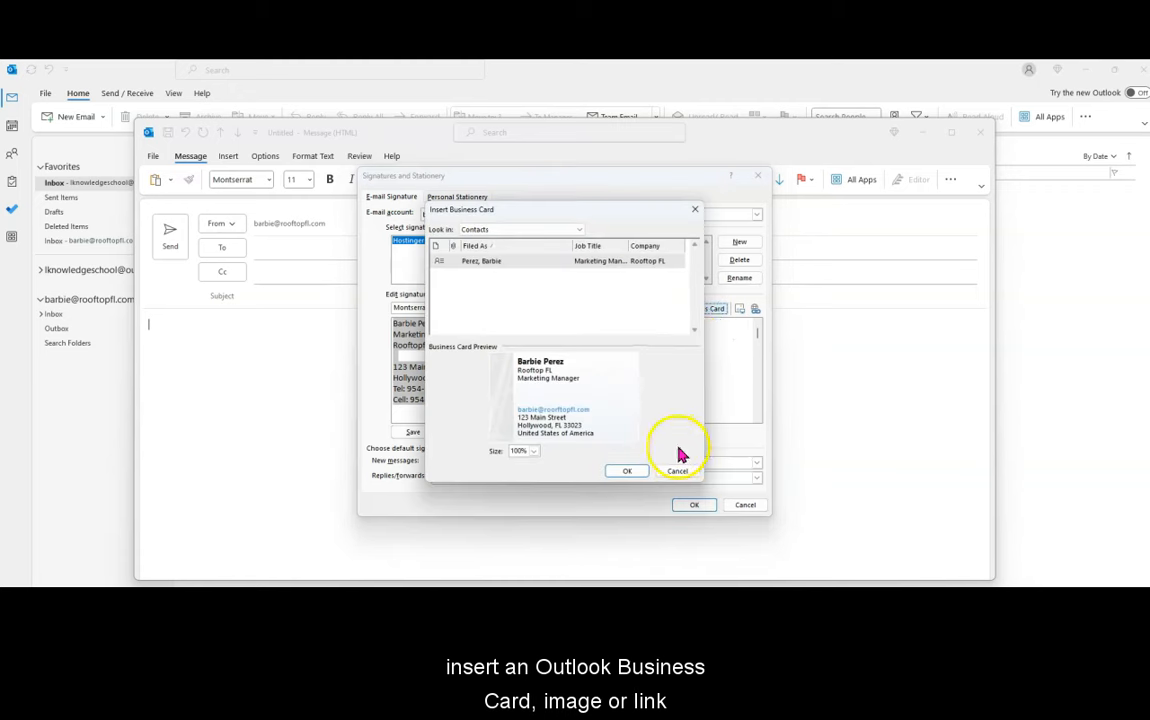
{"action": "left_click", "coordinate": [677, 470]}
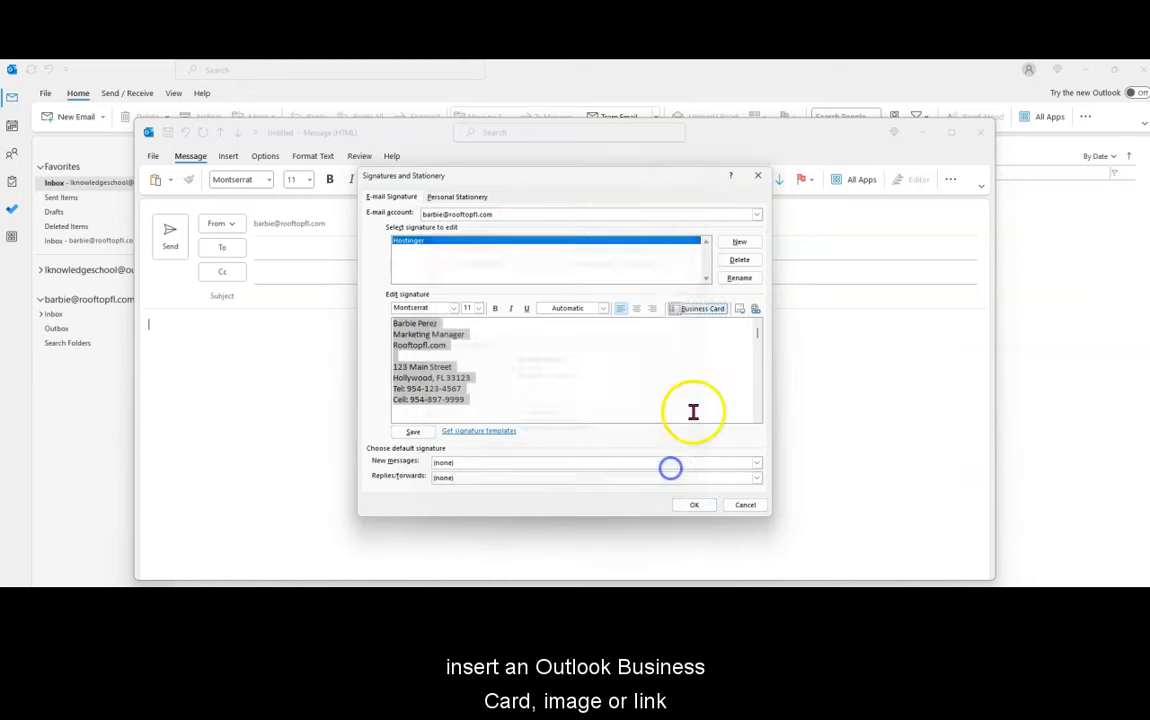
{"action": "left_click", "coordinate": [694, 316]}
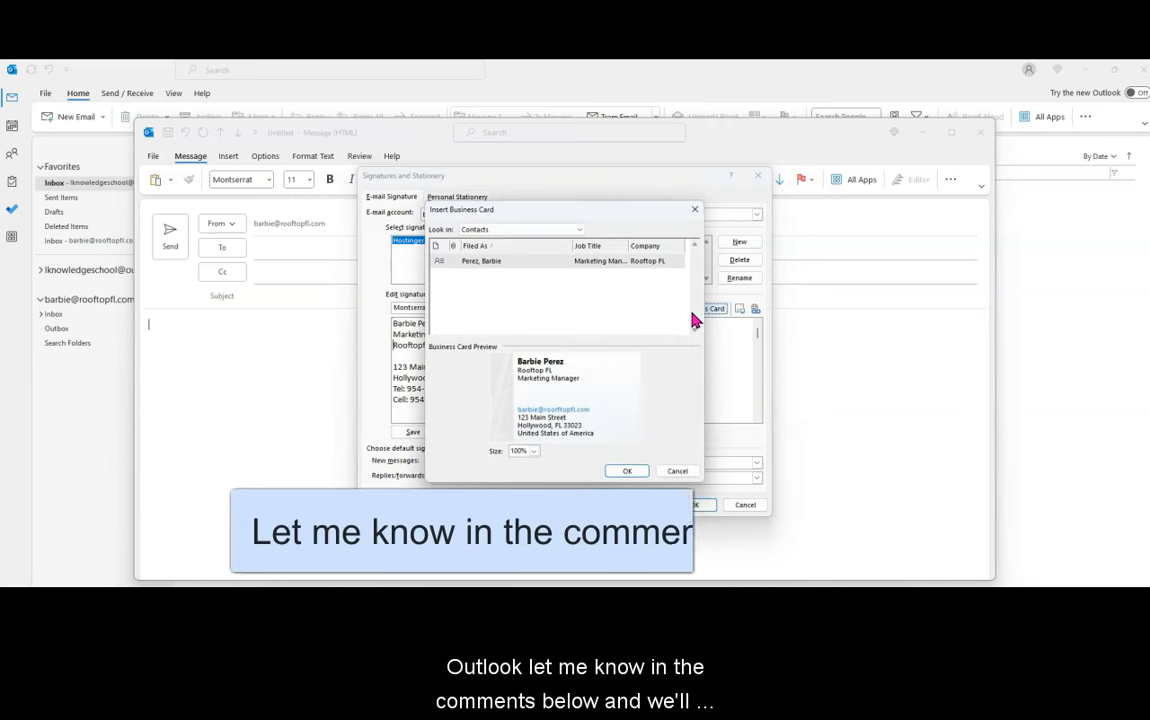
{"action": "left_click", "coordinate": [677, 472]}
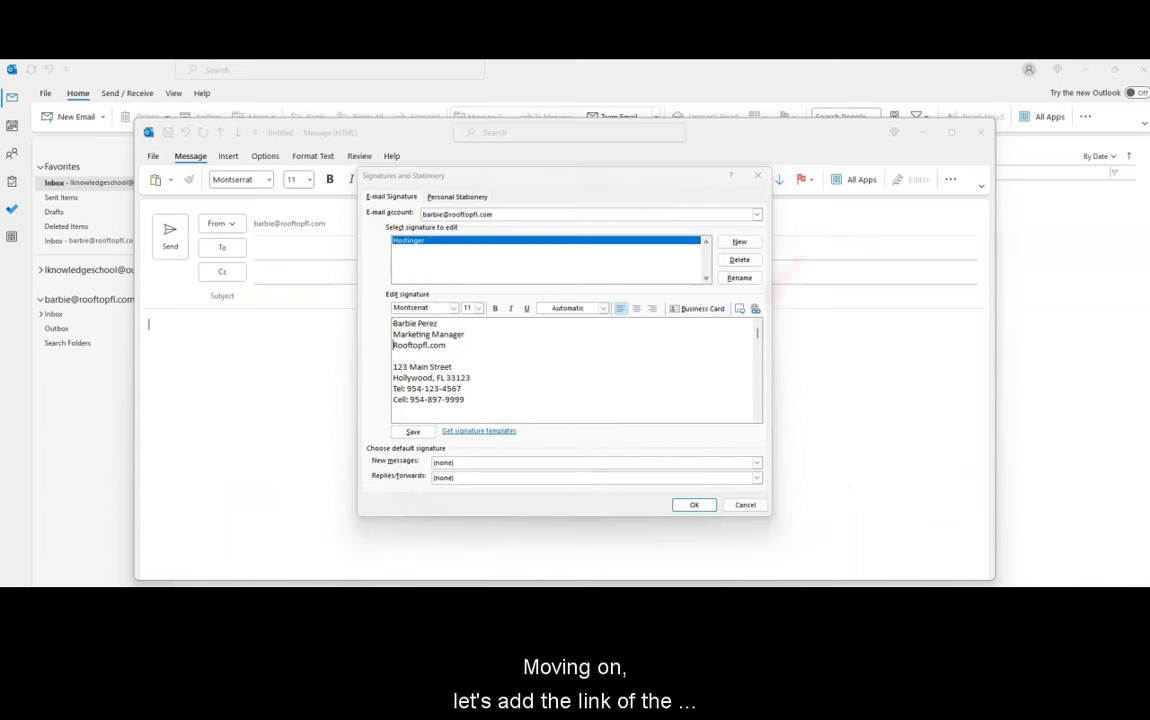
Hyperlink the Rooftopfl.com line in the signature, using its copied text as the web address
{"action": "double_click", "coordinate": [415, 345]}
{"action": "key", "text": "ctrl+c"}
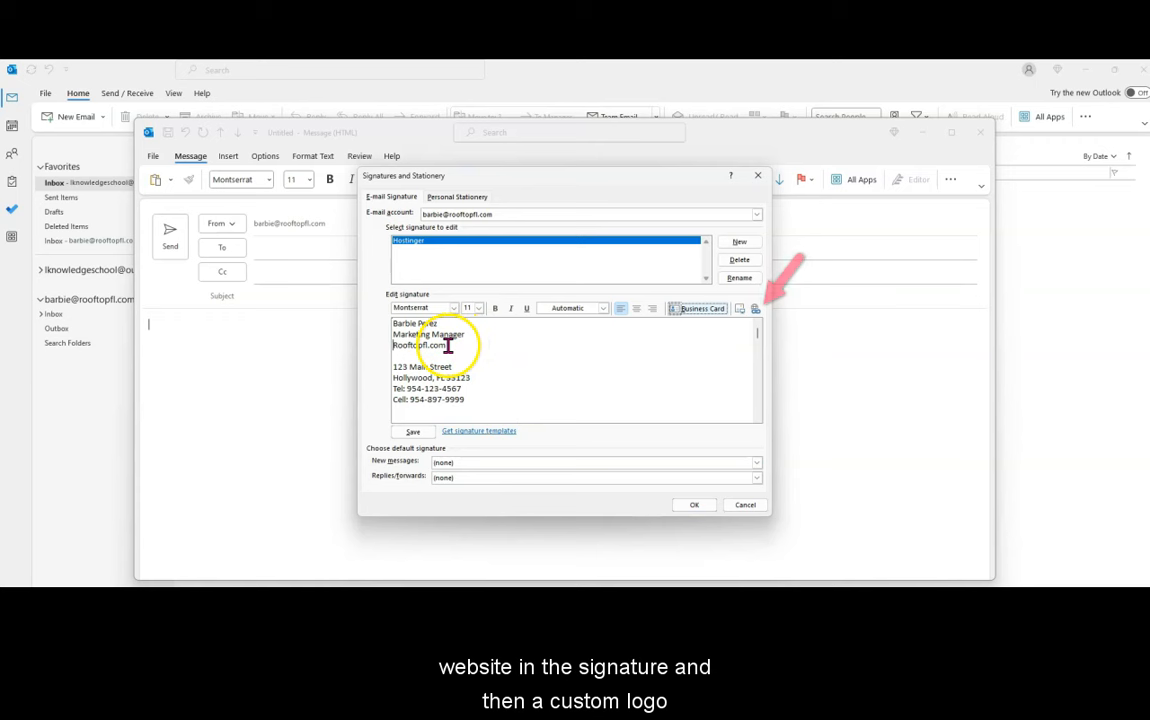
{"action": "left_click", "coordinate": [497, 363]}
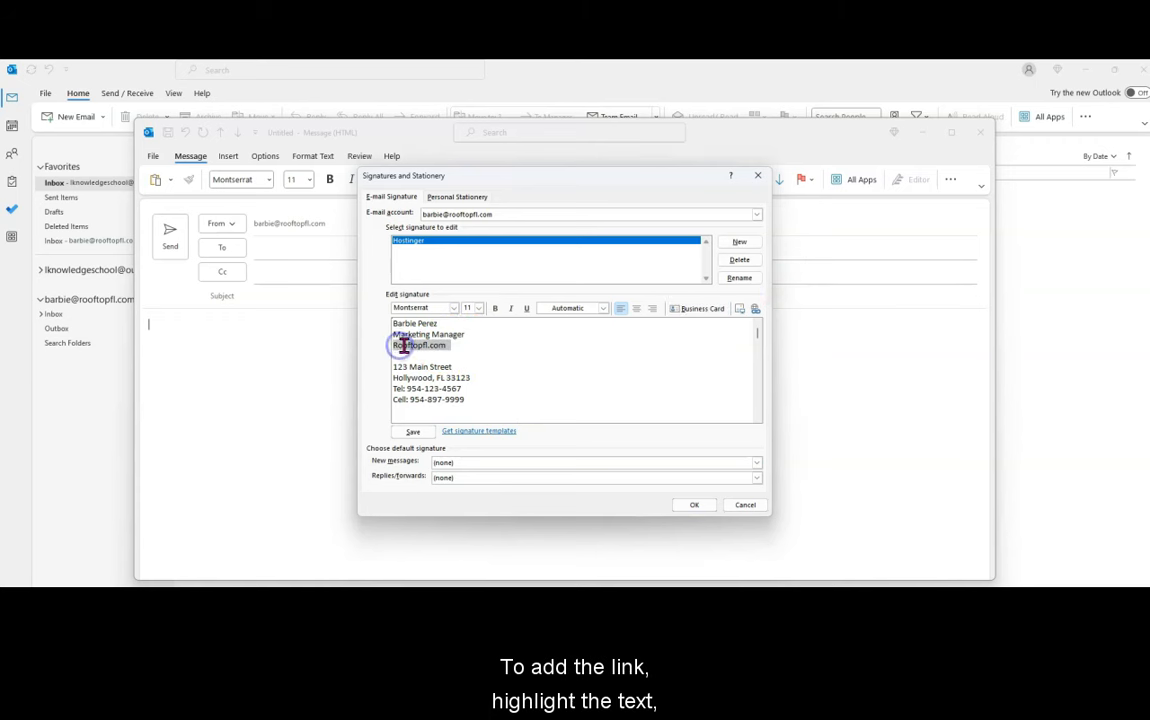
{"action": "right_click", "coordinate": [403, 345]}
{"action": "left_click", "coordinate": [426, 373]}
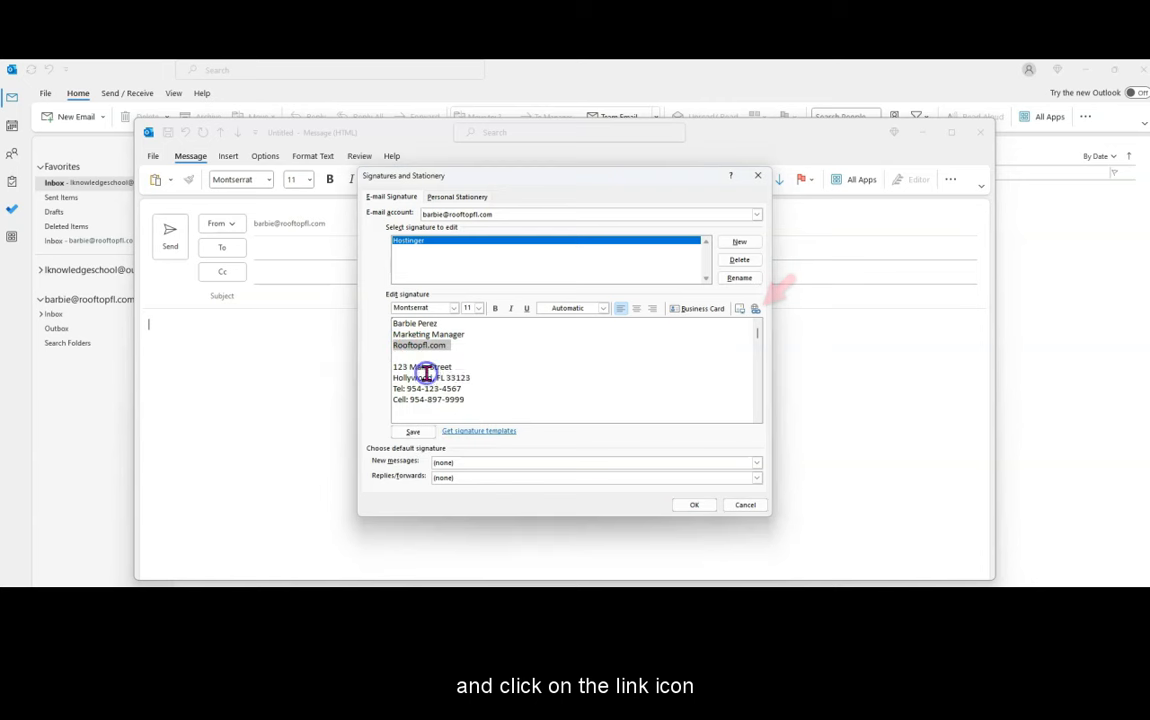
{"action": "left_click", "coordinate": [755, 308]}
{"action": "right_click", "coordinate": [493, 408]}
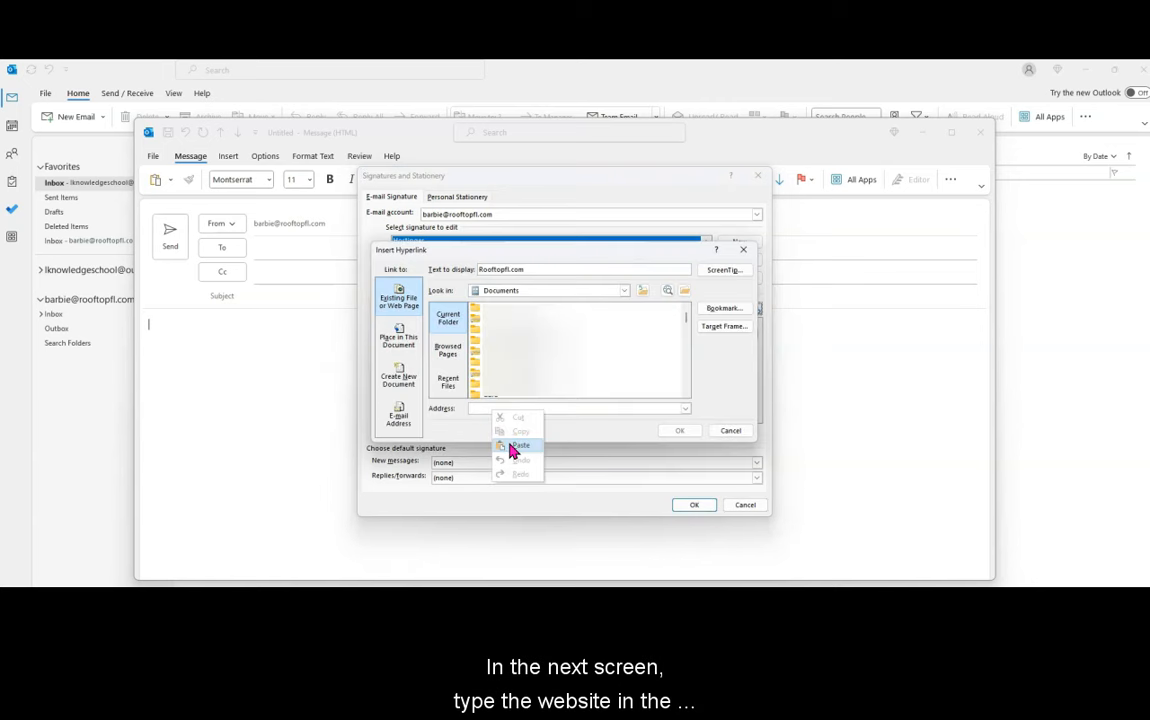
{"action": "left_click", "coordinate": [517, 446]}
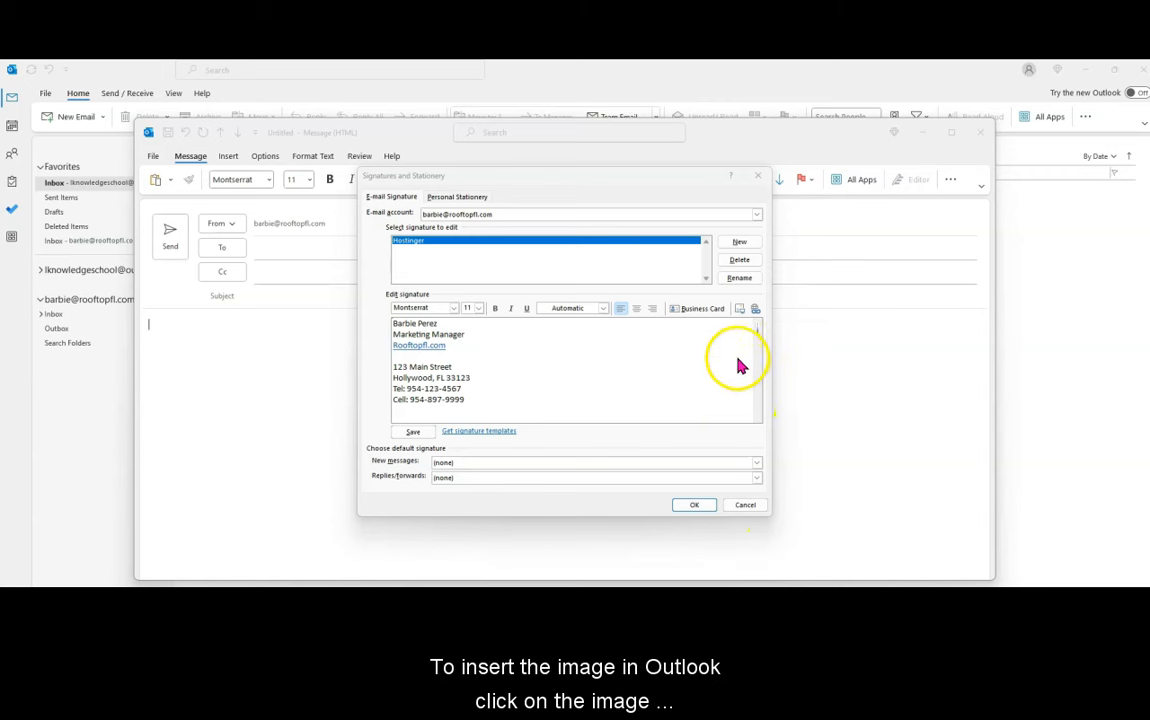
Insert the Rooftopfl300x300px logo picture from the Demo folder below the contact details in the signature
{"action": "left_click", "coordinate": [741, 312]}
{"action": "left_click", "coordinate": [725, 314]}
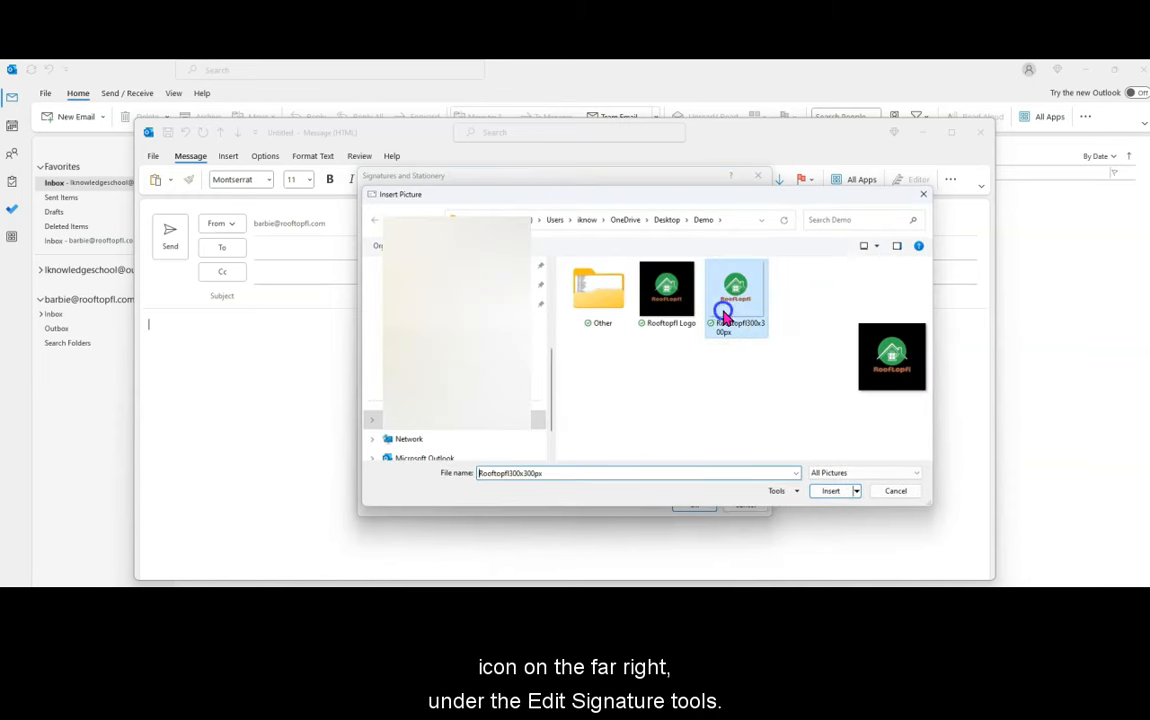
{"action": "left_click", "coordinate": [838, 491]}
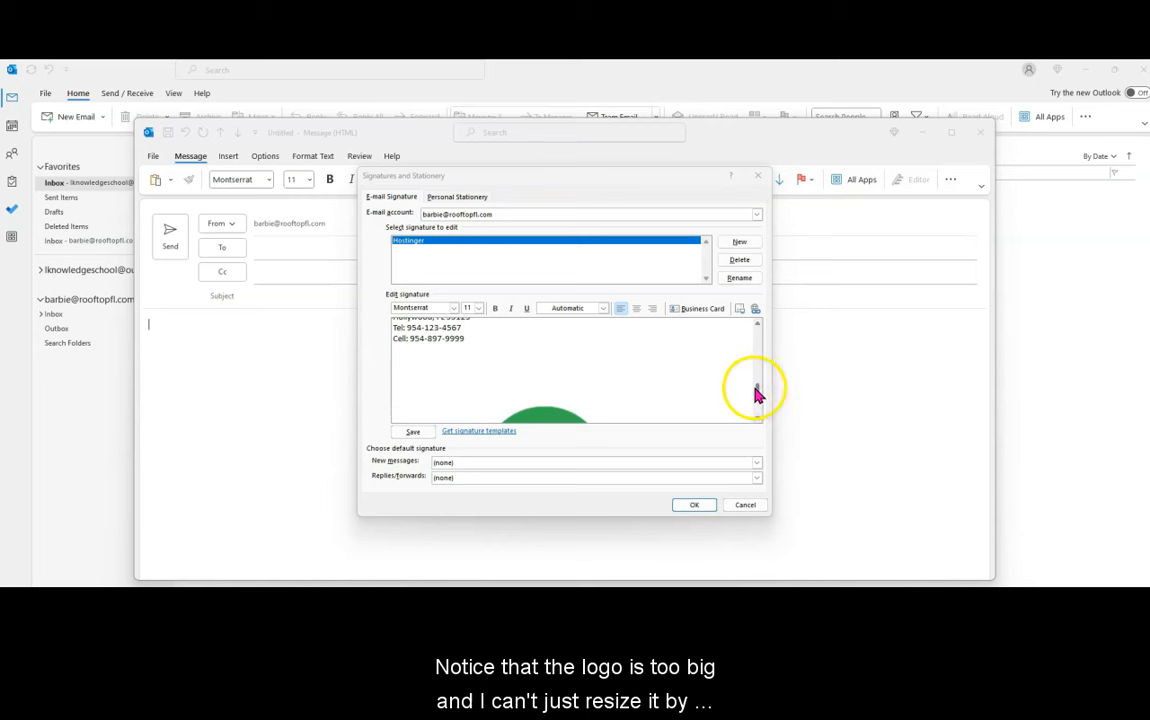
Scale the inserted logo to 15% in height and width
{"action": "mouse_move", "coordinate": [756, 395]}
{"action": "left_mouse_down"}
{"action": "mouse_move", "coordinate": [758, 412]}
{"action": "mouse_move", "coordinate": [757, 382]}
{"action": "left_mouse_up"}
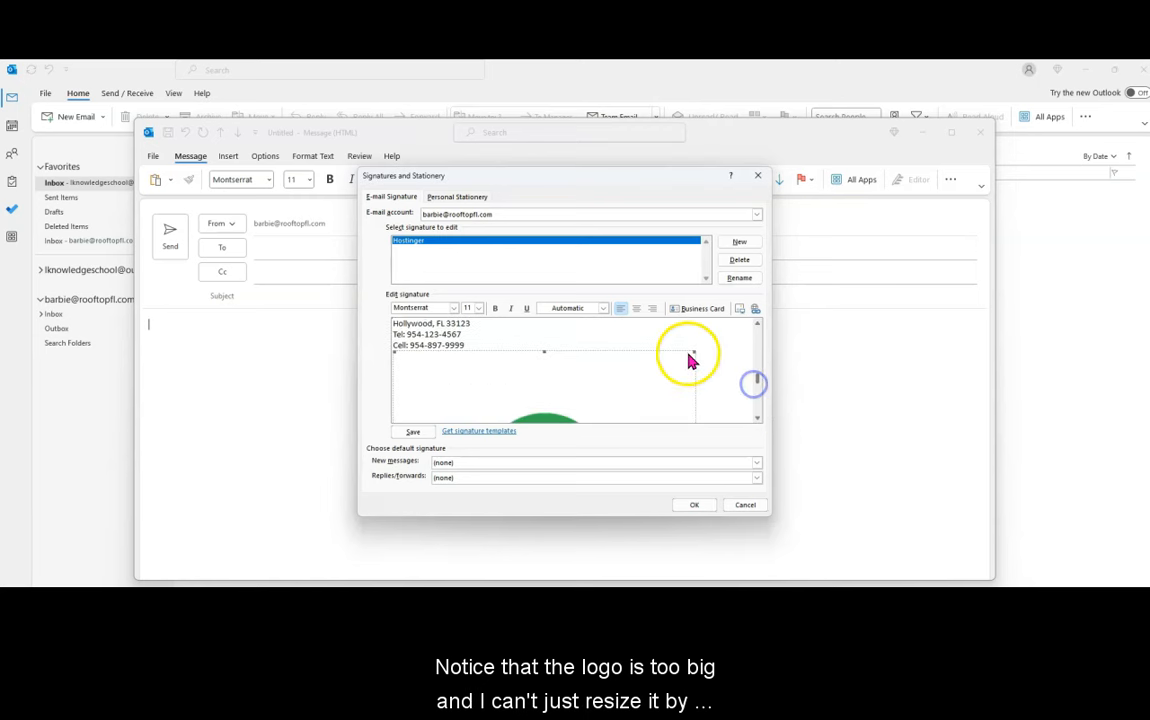
{"action": "right_click", "coordinate": [540, 396]}
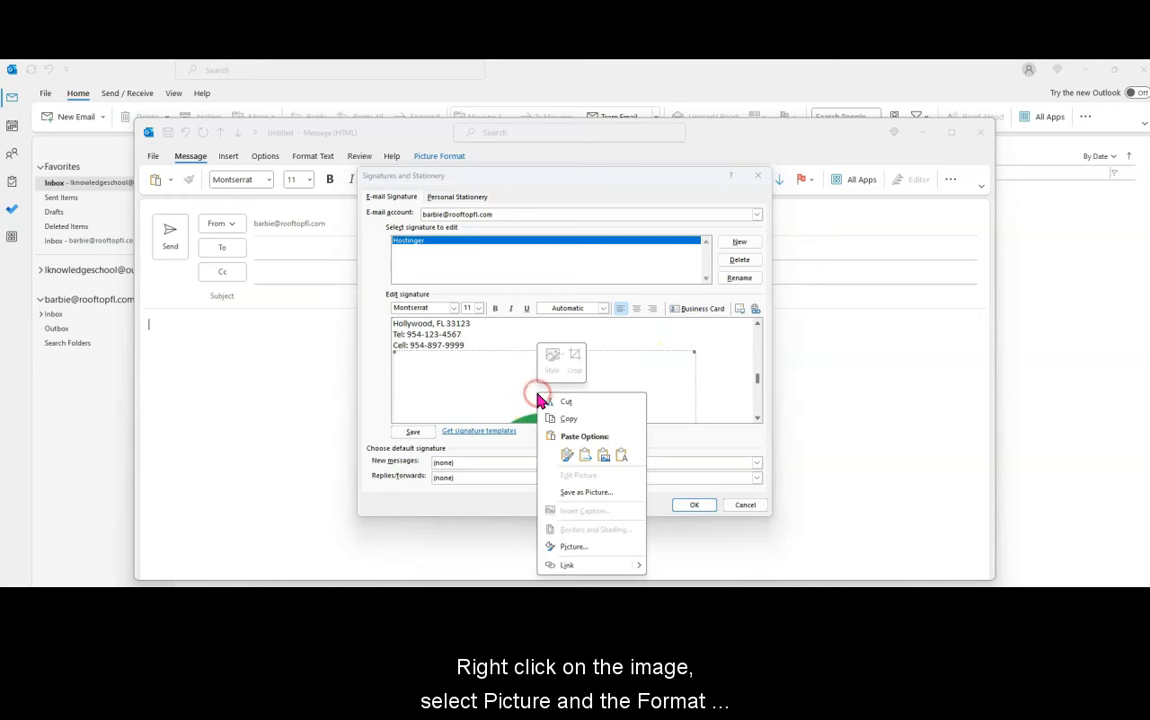
{"action": "left_click", "coordinate": [568, 546]}
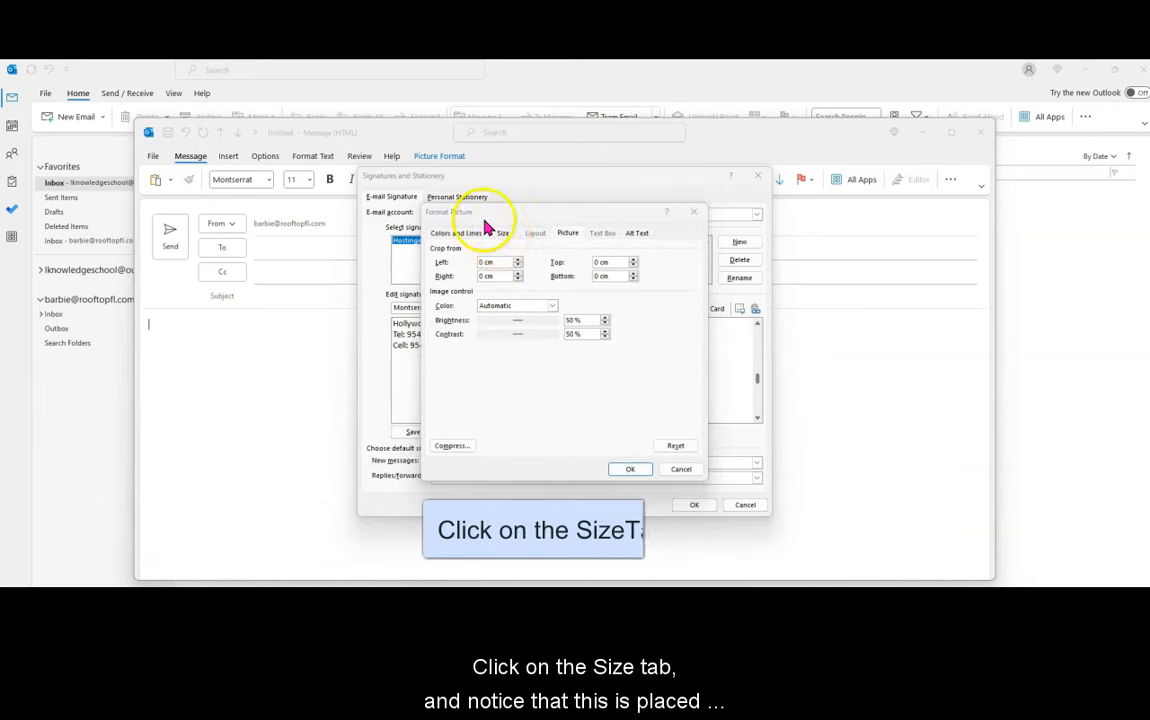
{"action": "left_click", "coordinate": [501, 234]}
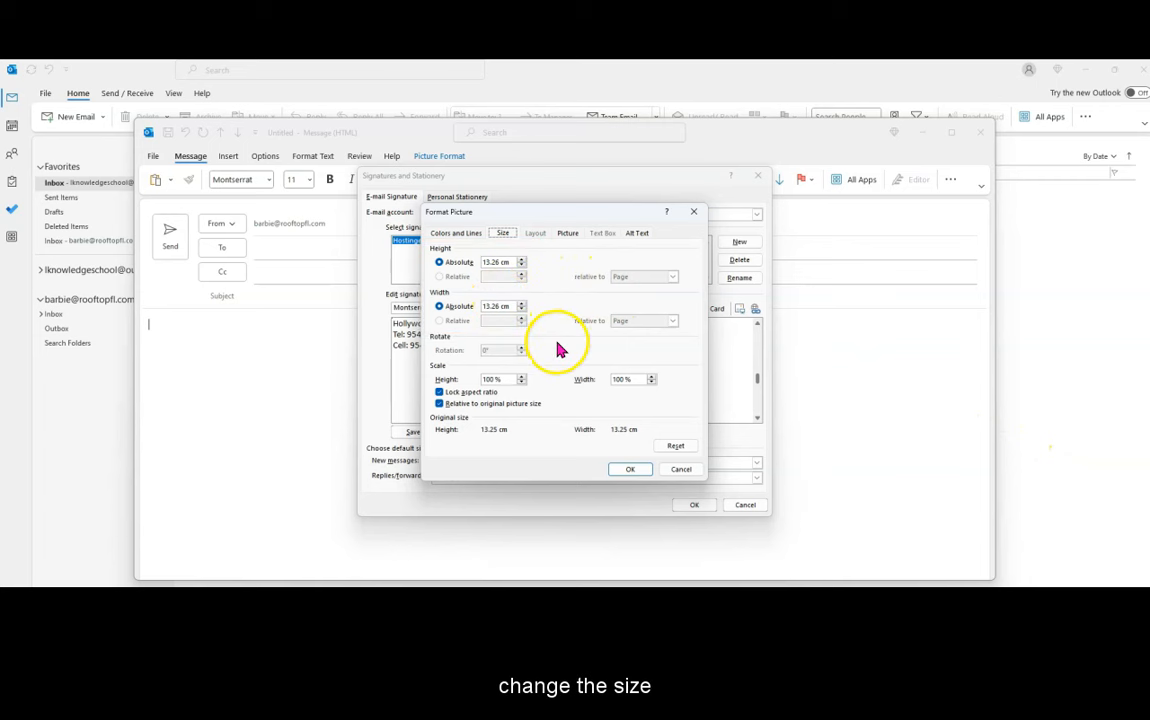
{"action": "double_click", "coordinate": [500, 379]}
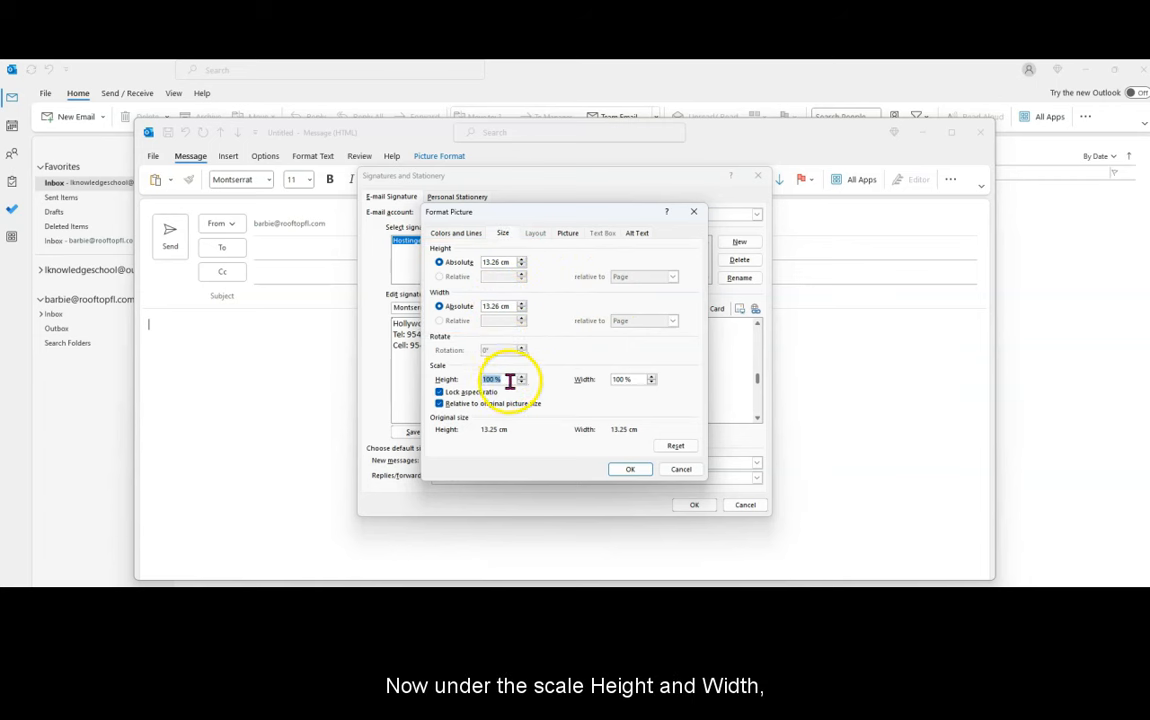
{"action": "type", "text": "1"}
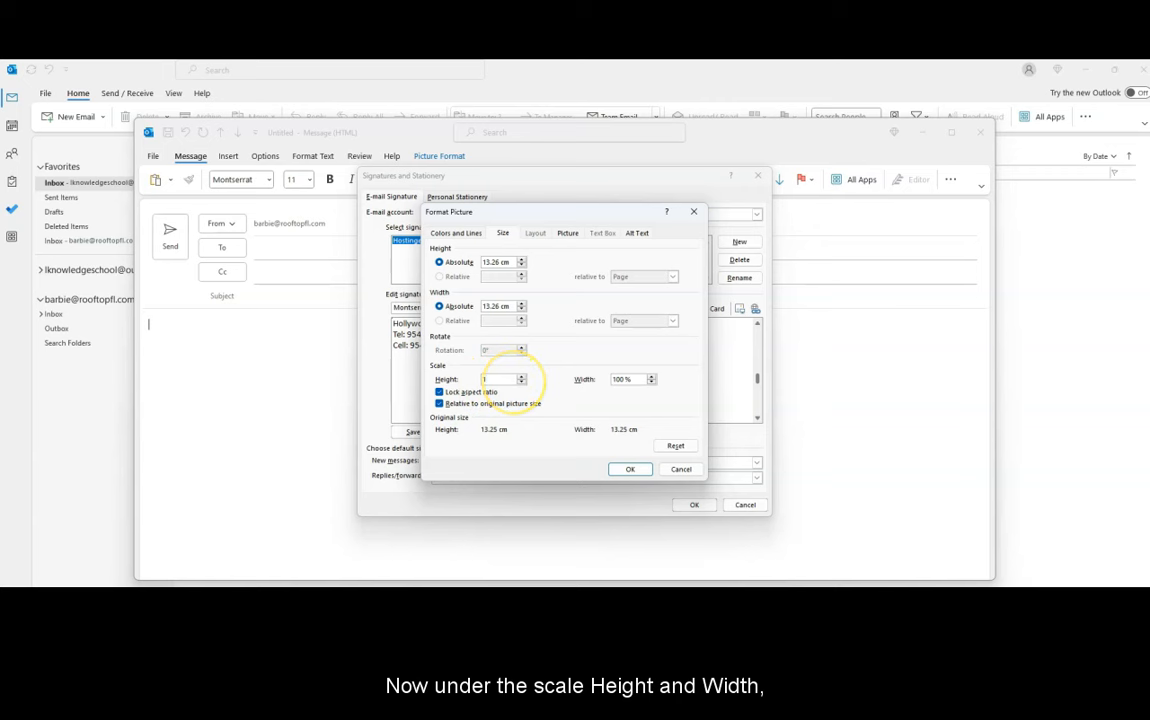
{"action": "type", "text": "5"}
{"action": "left_click", "coordinate": [618, 382]}
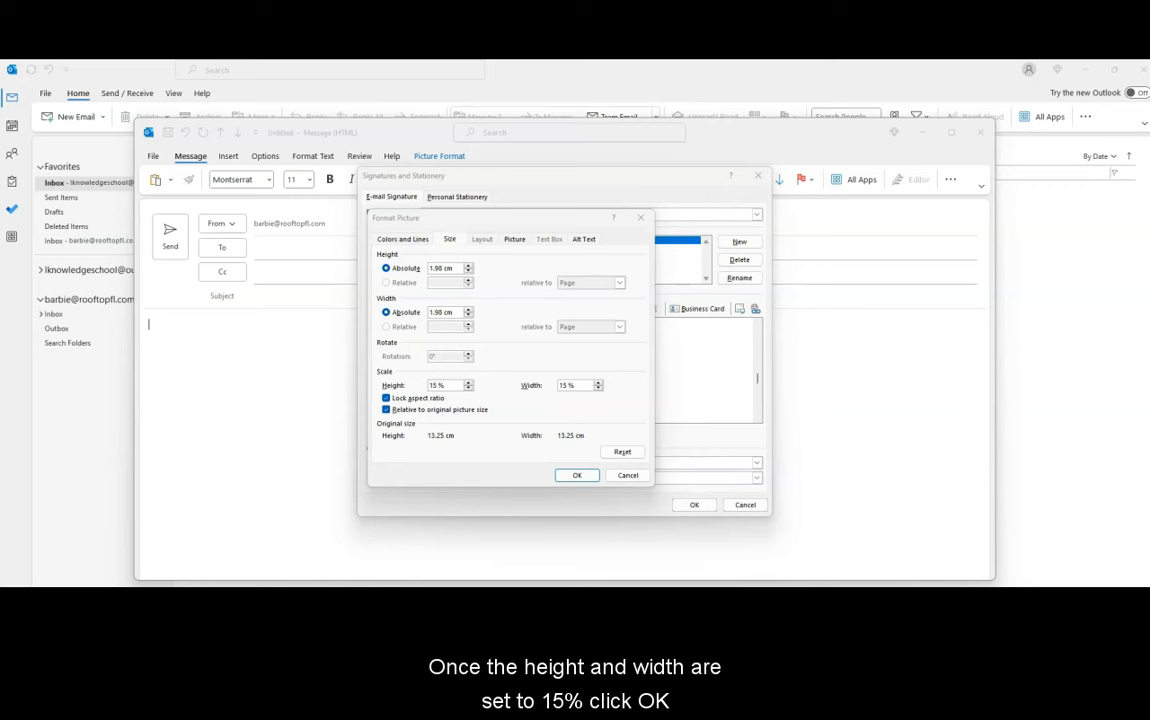
{"action": "left_click", "coordinate": [568, 477]}
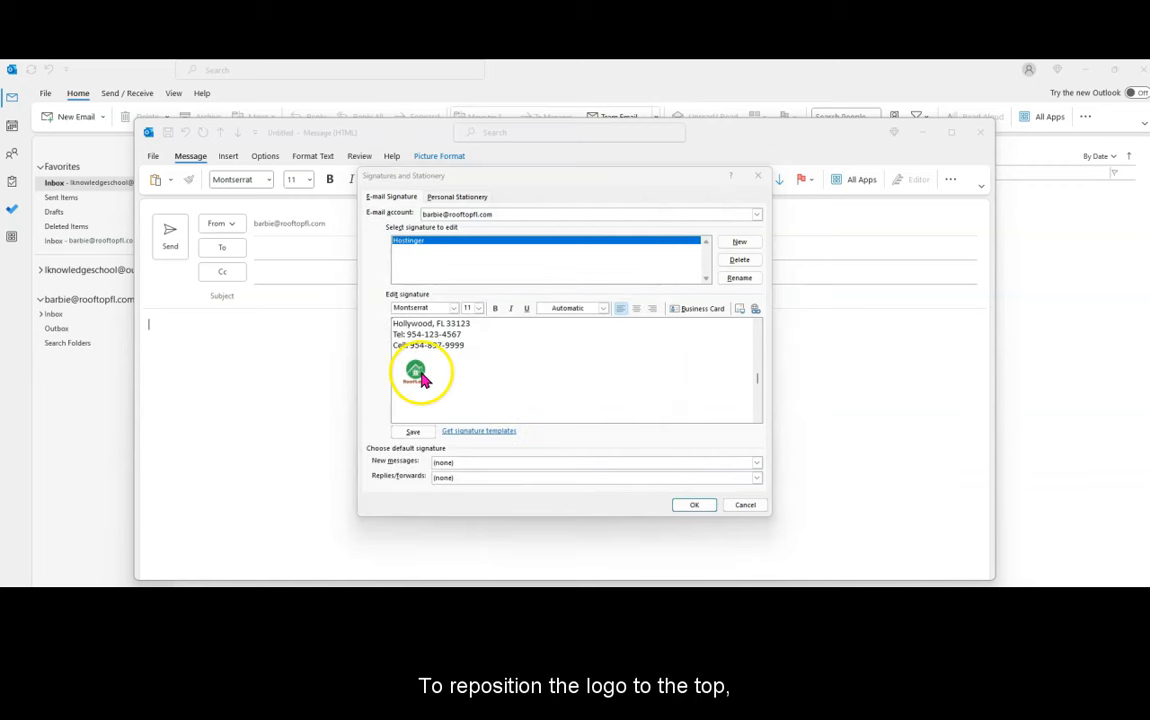
Move the logo from below the contact details to the blank line between the Rooftopfl.com link and the street address
{"action": "left_click", "coordinate": [418, 370]}
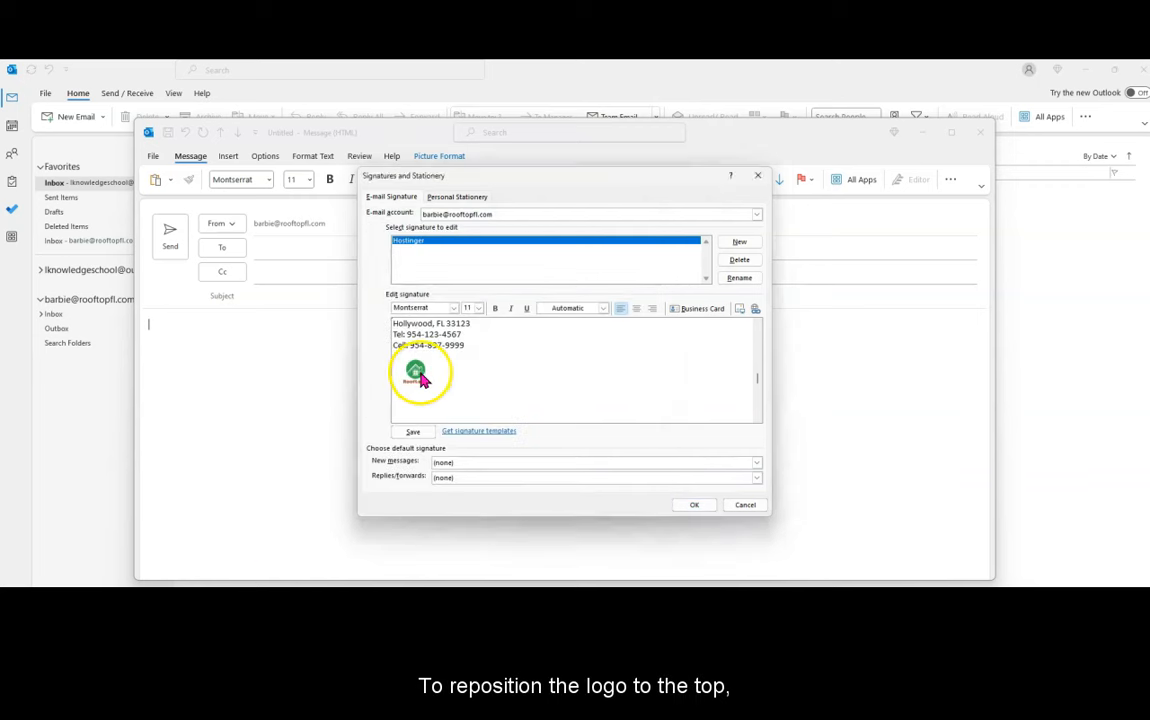
{"action": "right_click", "coordinate": [418, 374]}
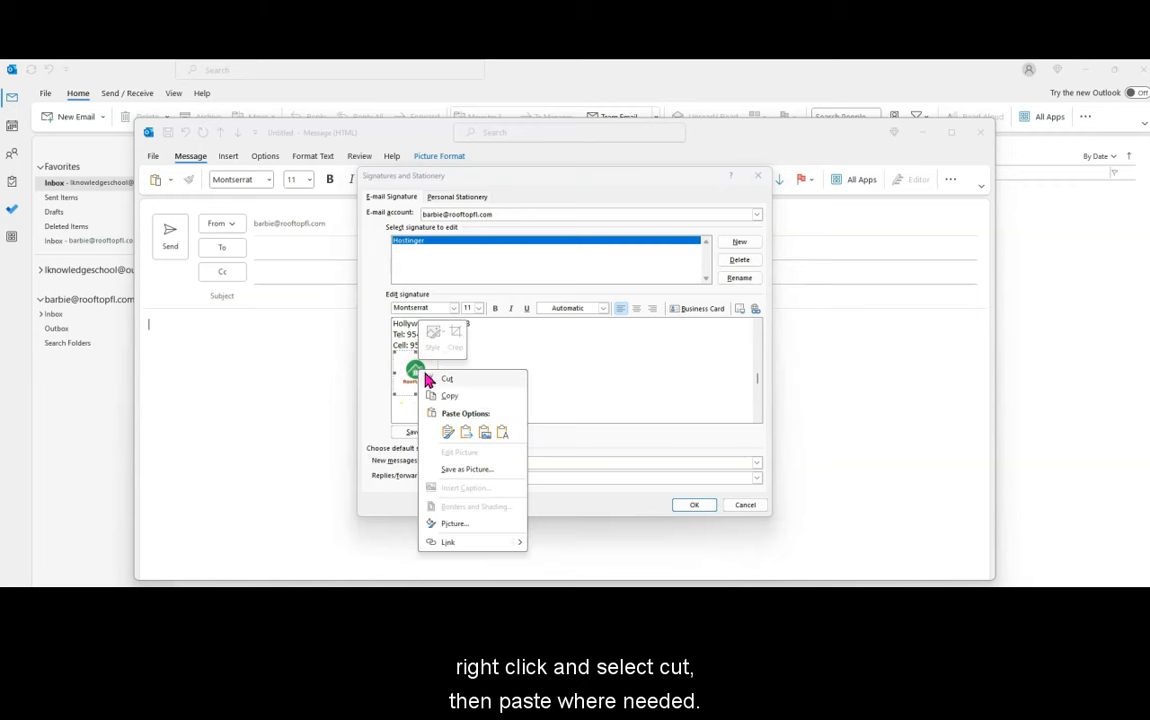
{"action": "left_click", "coordinate": [441, 377]}
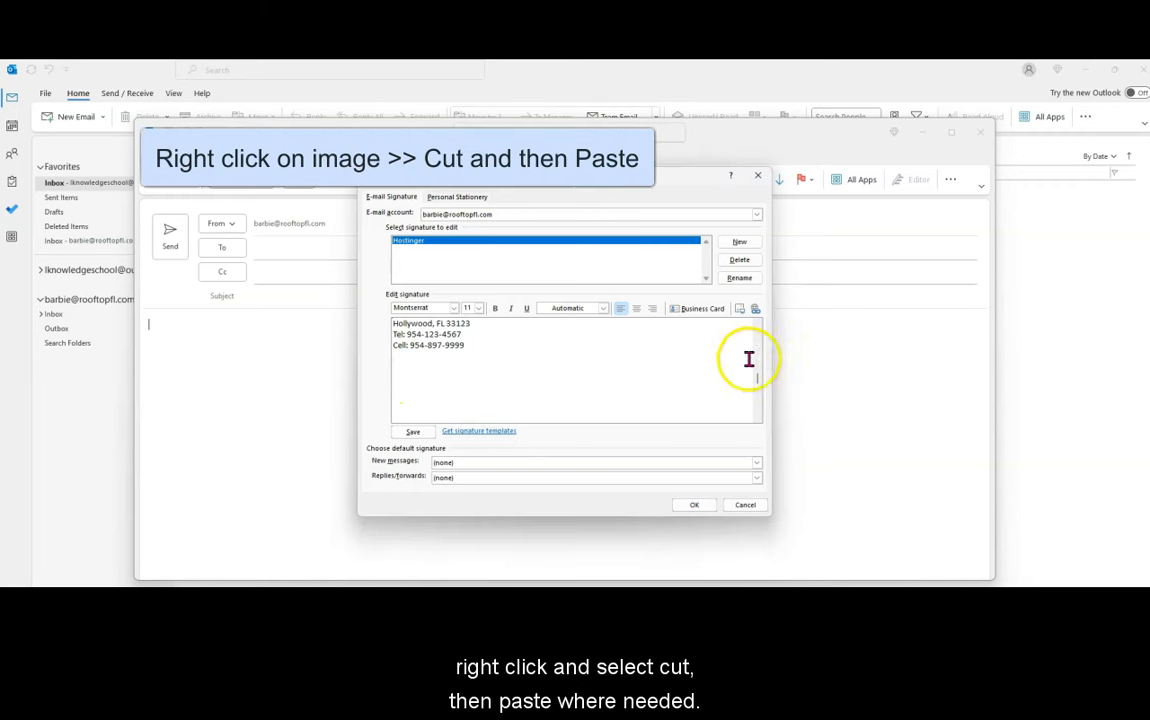
{"action": "left_click_drag", "start_coordinate": [758, 379], "coordinate": [758, 358]}
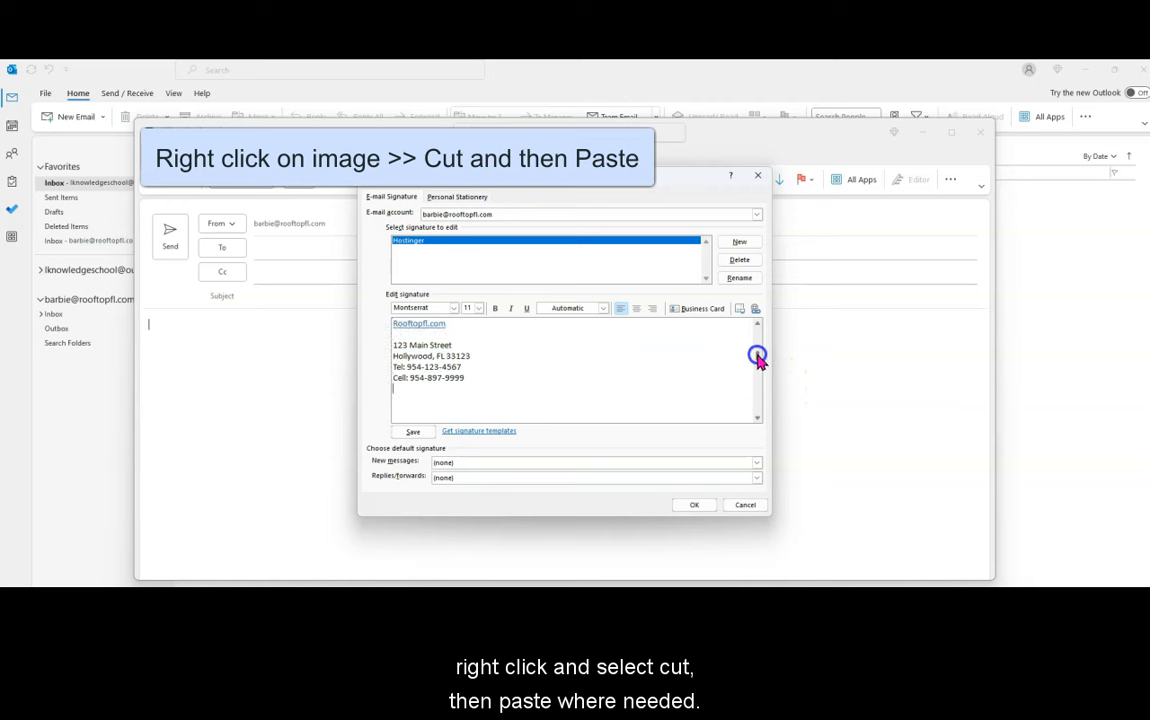
{"action": "left_click", "coordinate": [469, 333]}
{"action": "key", "text": "ctrl+v"}
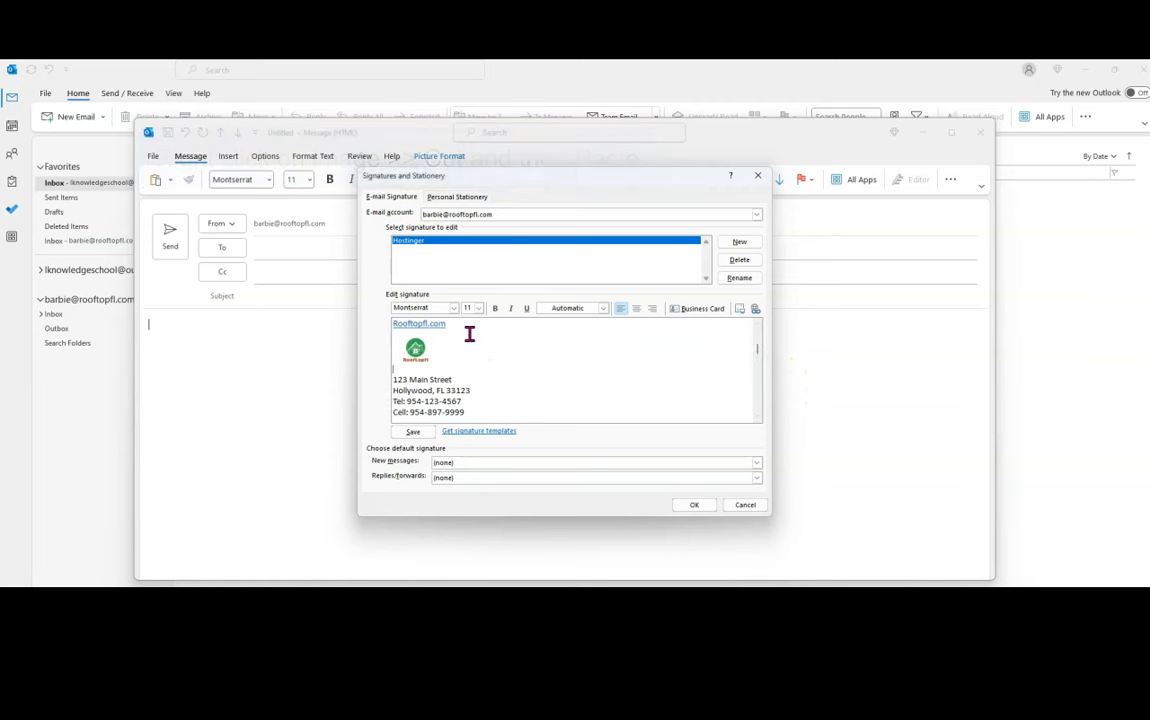
Set Hostinger as the default signature for both new messages and replies/forwards, and apply the signature settings
{"action": "left_click", "coordinate": [563, 464]}
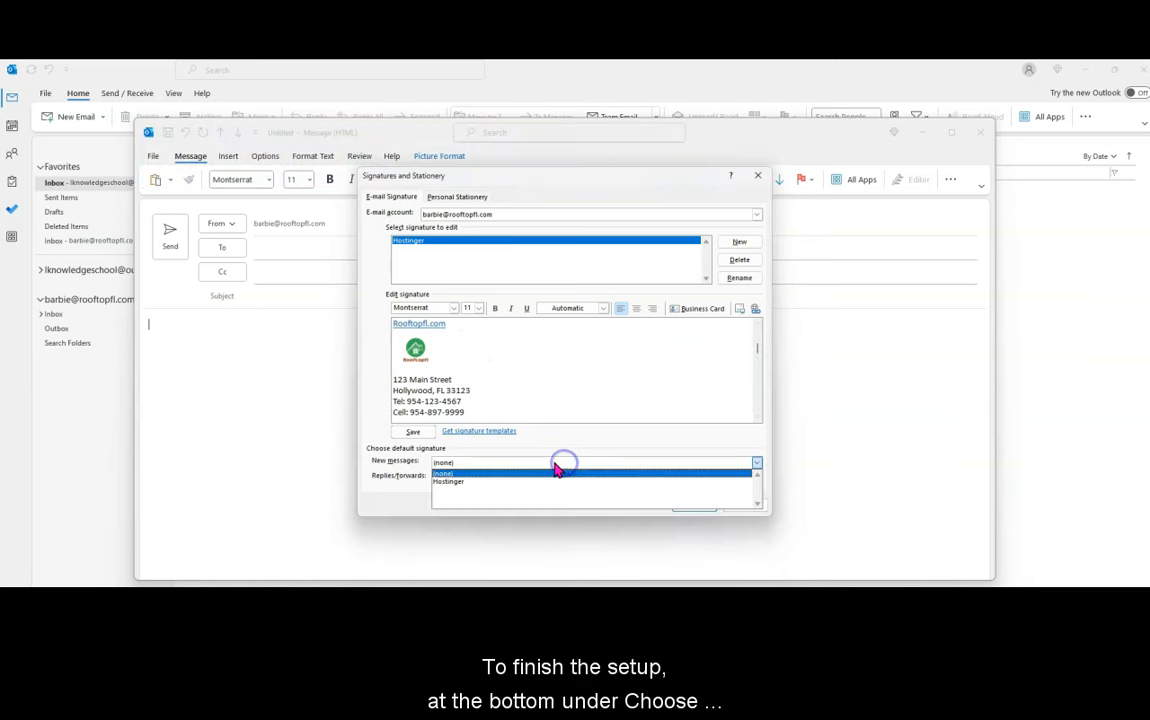
{"action": "left_click", "coordinate": [460, 483]}
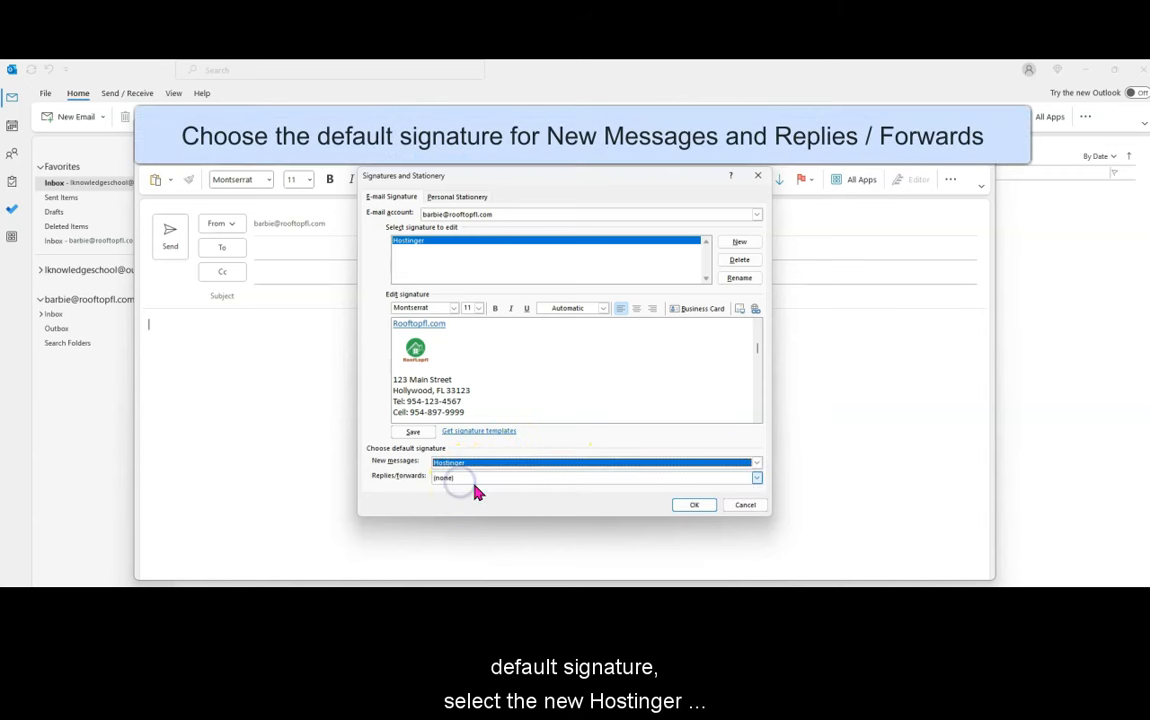
{"action": "left_click", "coordinate": [470, 479]}
{"action": "left_click", "coordinate": [473, 503]}
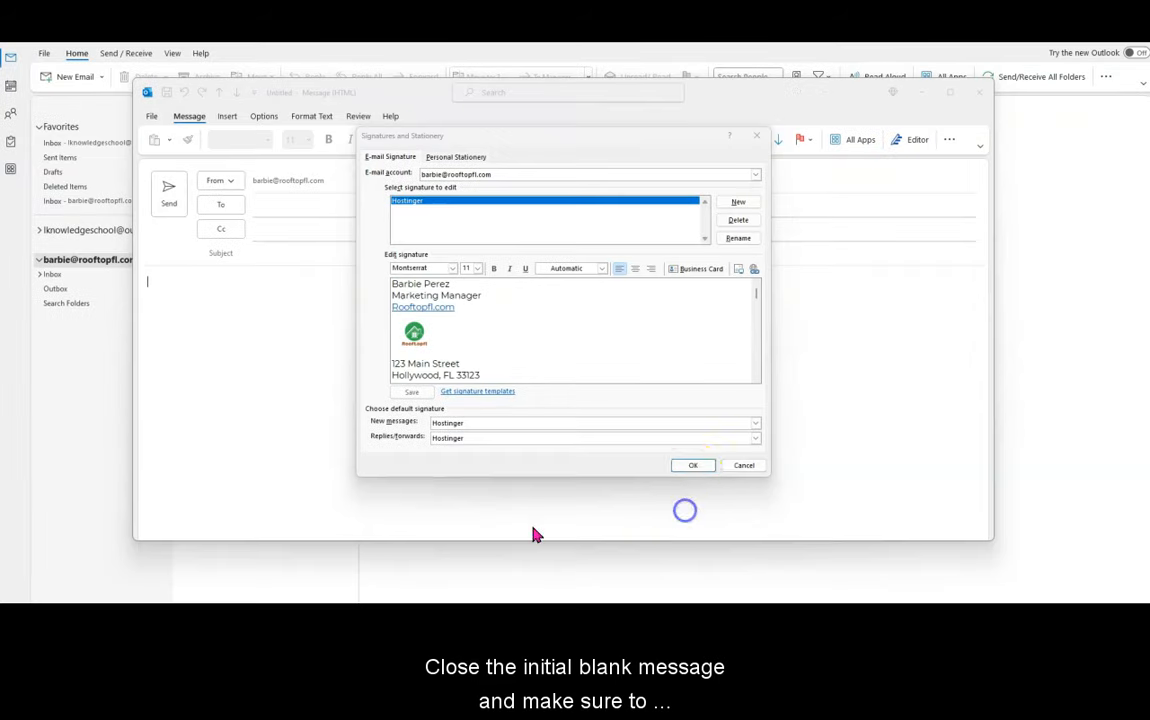
{"action": "left_click", "coordinate": [692, 467]}
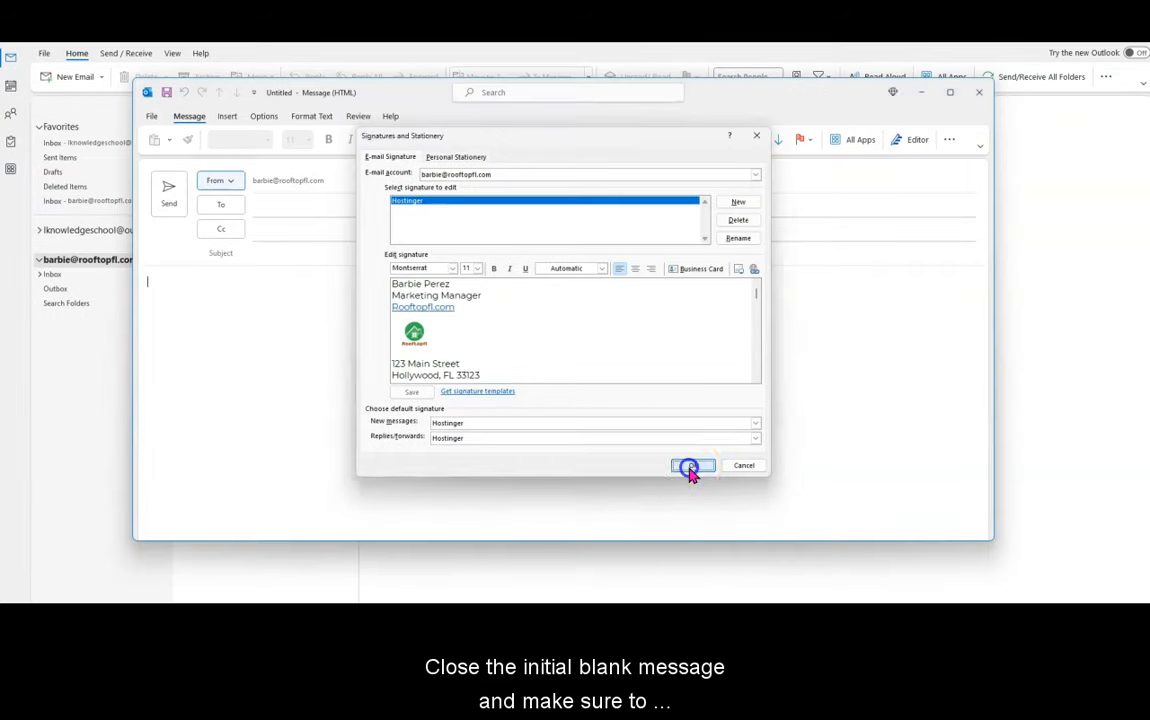
Close the blank message, saving its changes, and create a new e-mail message to check the default signature in its body
{"action": "left_click", "coordinate": [977, 100]}
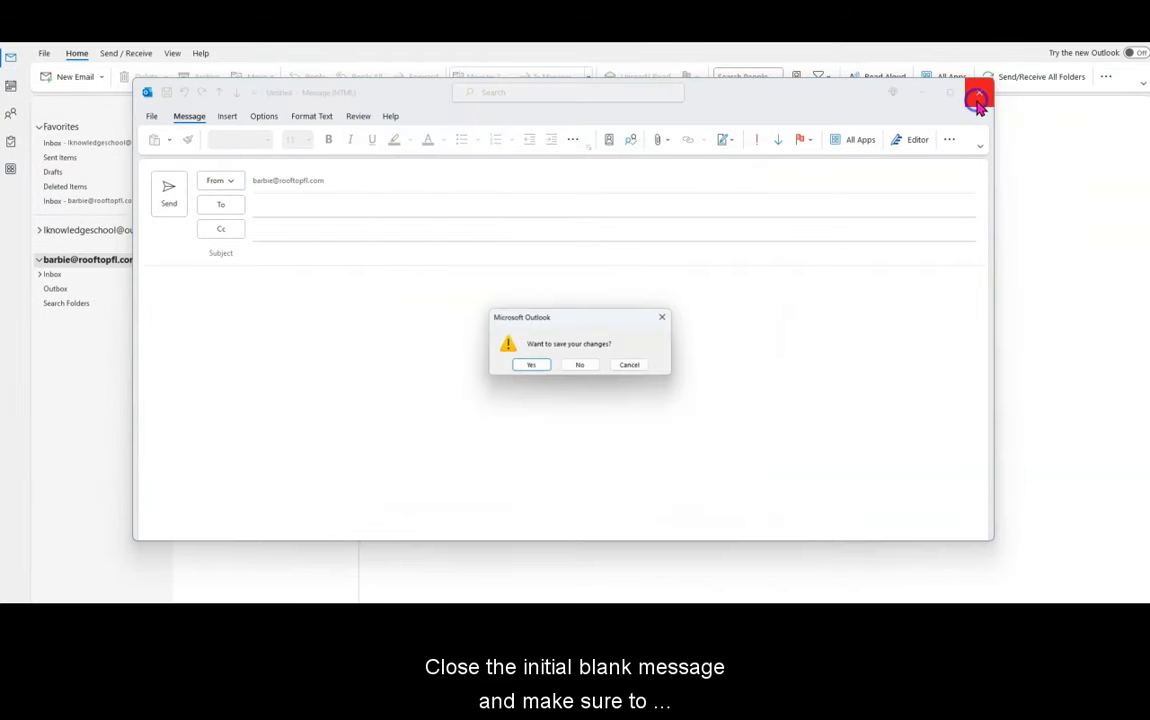
{"action": "left_click", "coordinate": [531, 365]}
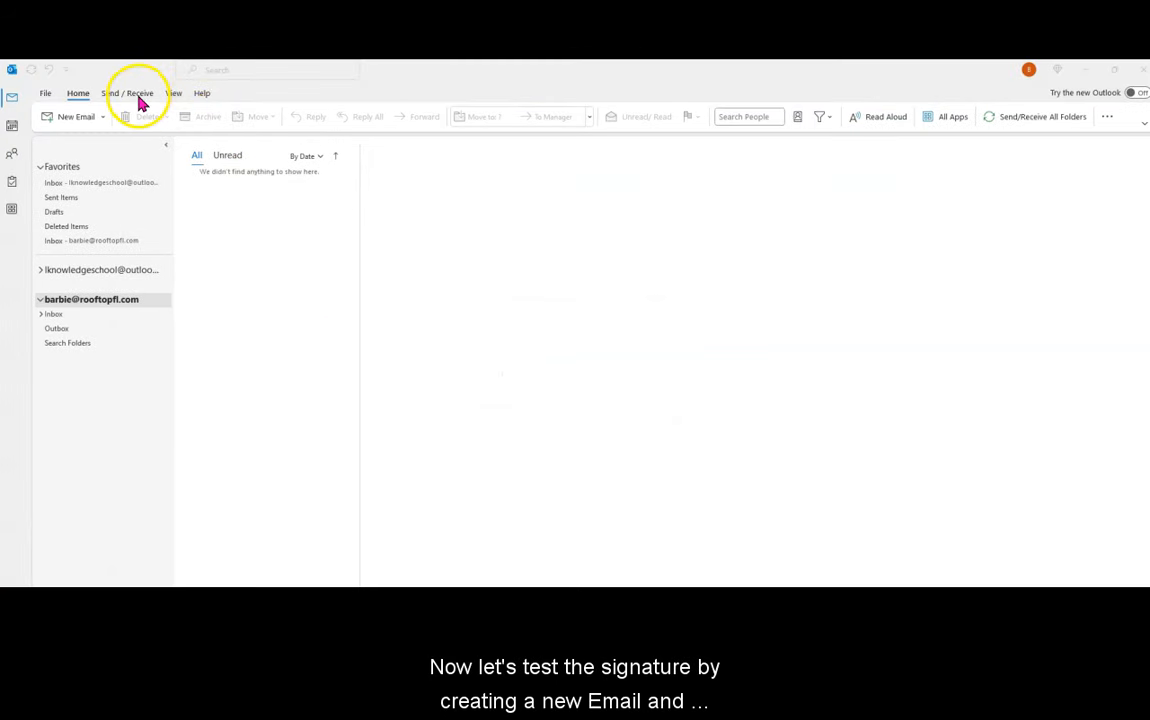
{"action": "left_click", "coordinate": [101, 117]}
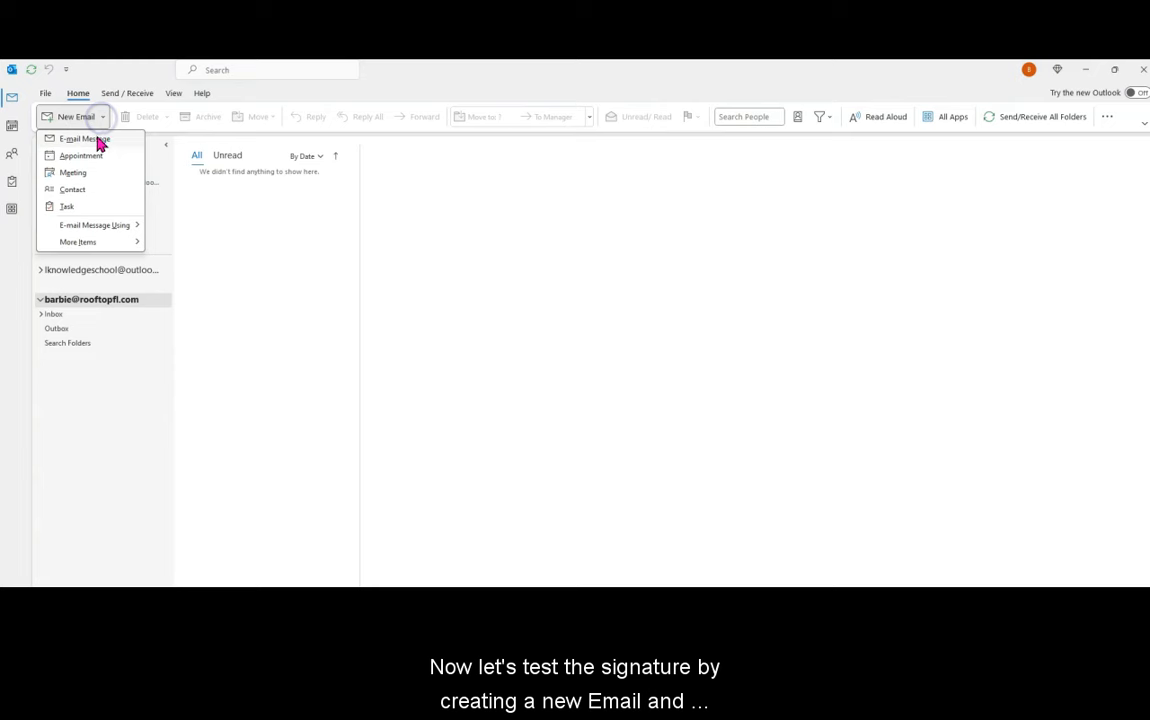
{"action": "left_click", "coordinate": [97, 138]}
{"action": "left_click", "coordinate": [290, 390]}
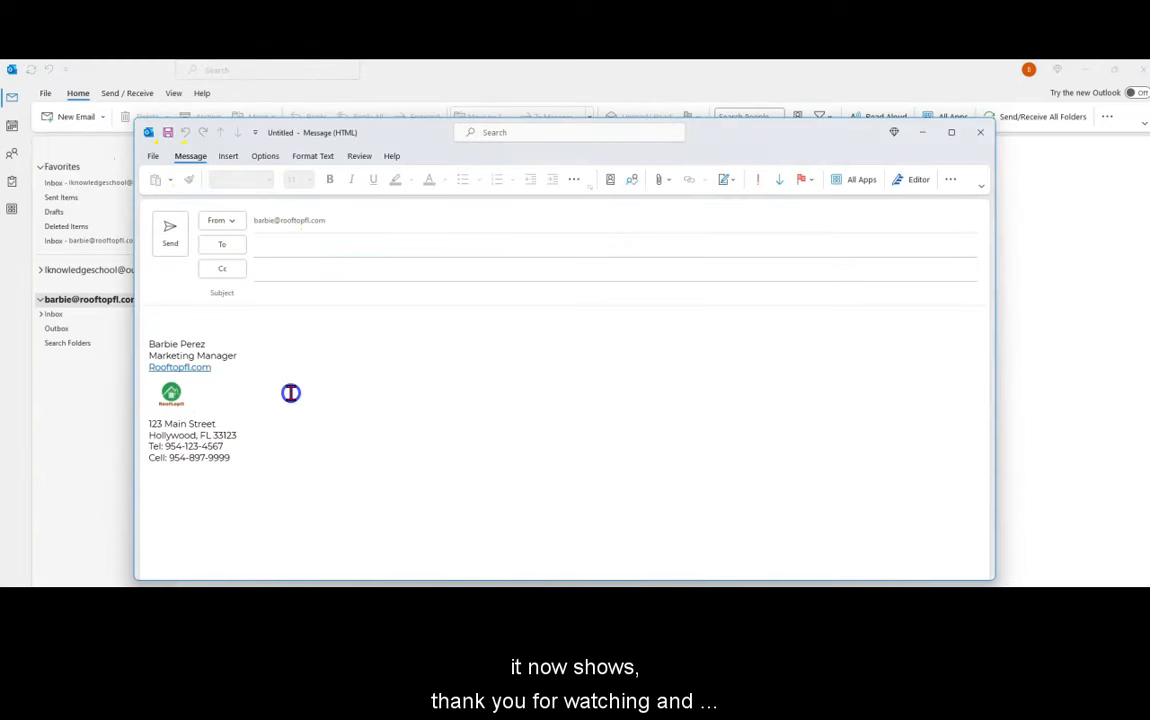